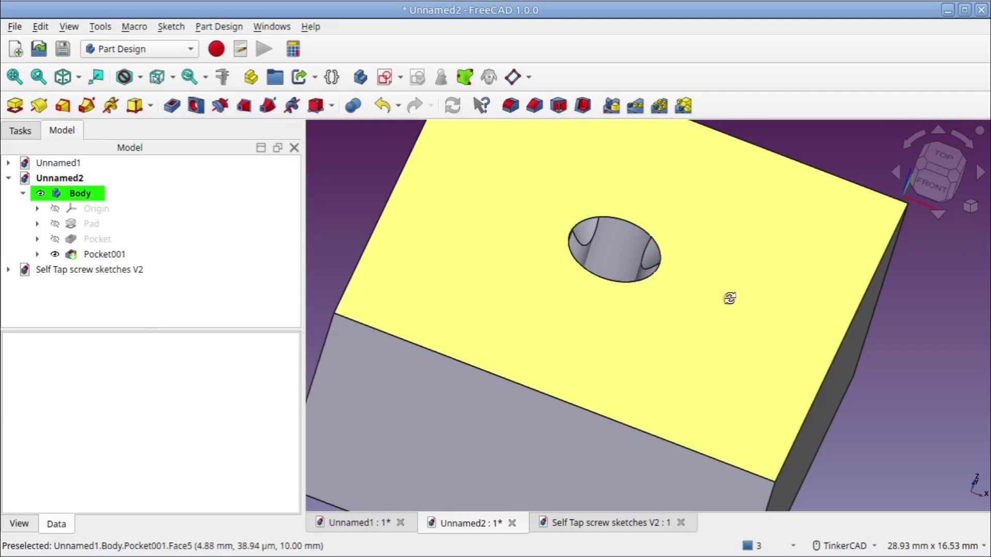
Orbit and zoom around the test block to inspect the screw hole.
{"action": "right_click_drag", "start_coordinate": [730, 298], "coordinate": [710, 332]}
{"action": "scroll", "coordinate": [705, 318], "scroll_direction": "up", "scroll_amount": 4}
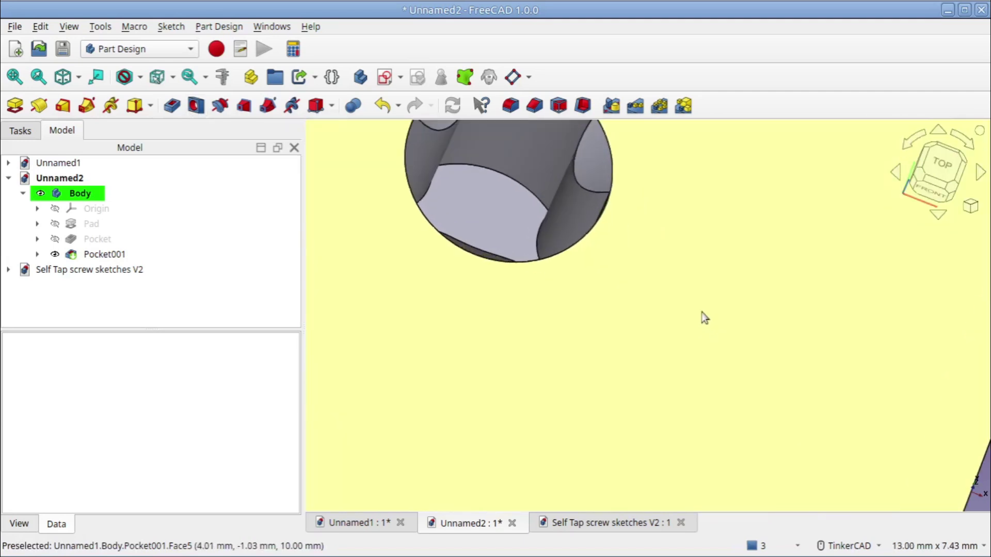
{"action": "middle_click_drag", "start_coordinate": [640, 221], "coordinate": [649, 298]}
{"action": "right_click_drag", "start_coordinate": [665, 311], "coordinate": [664, 334]}
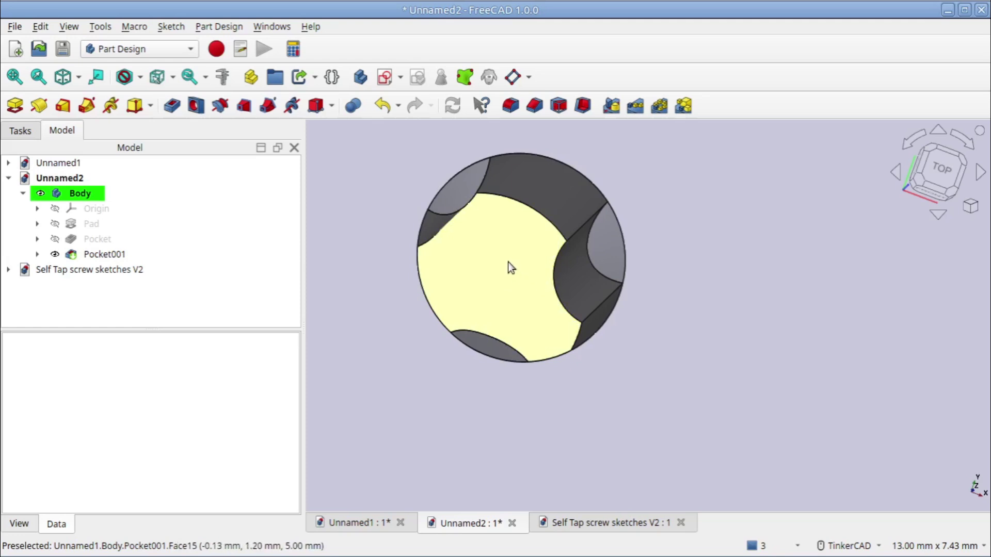
{"action": "scroll", "coordinate": [508, 262], "scroll_direction": "down", "scroll_amount": 5}
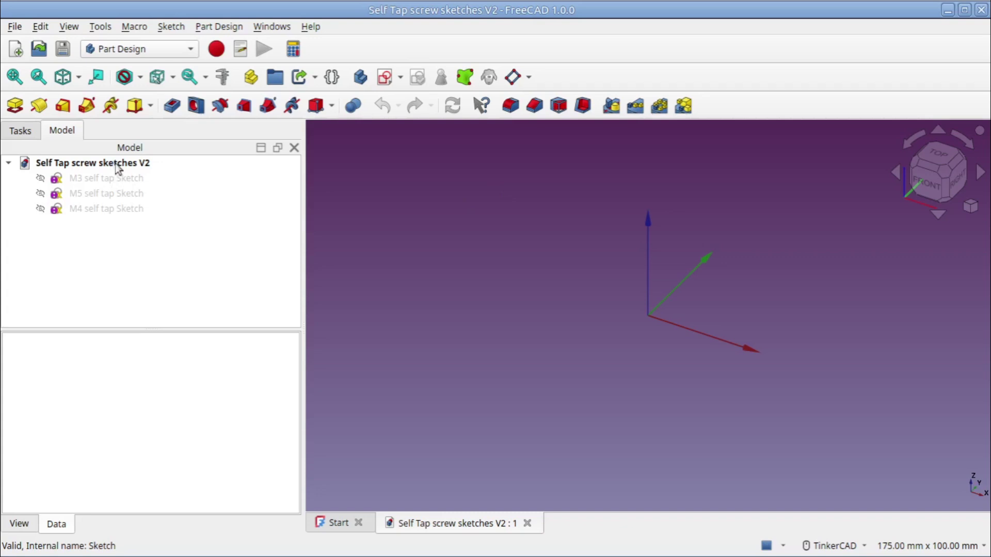
Check the M3, M4 and M5 self tap sketch constraints: M3 1.60/4.10/0.80 mm, M5 2.50/5.90/1.25 mm.
{"action": "left_click", "coordinate": [90, 178]}
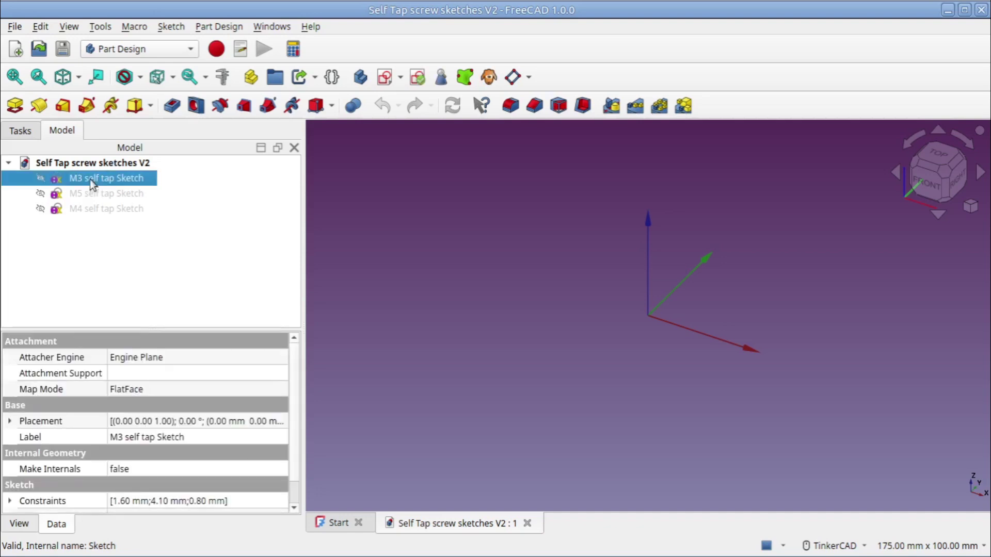
{"action": "left_click", "coordinate": [86, 210]}
{"action": "left_click", "coordinate": [90, 200]}
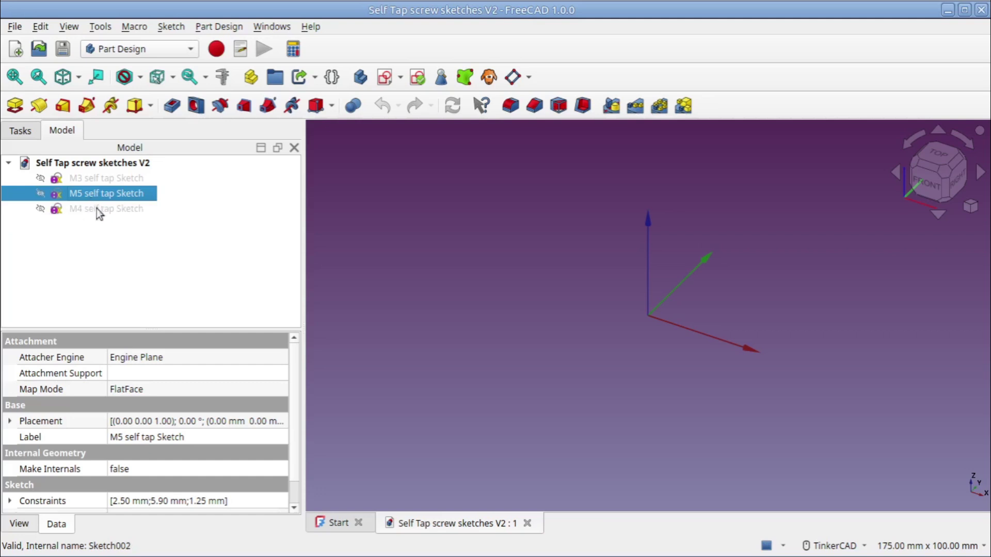
Edit Sketch002 (M4 self tap) and zoom in on its R1, R2 and Ø4.9 mm profile.
{"action": "double_click", "coordinate": [97, 209]}
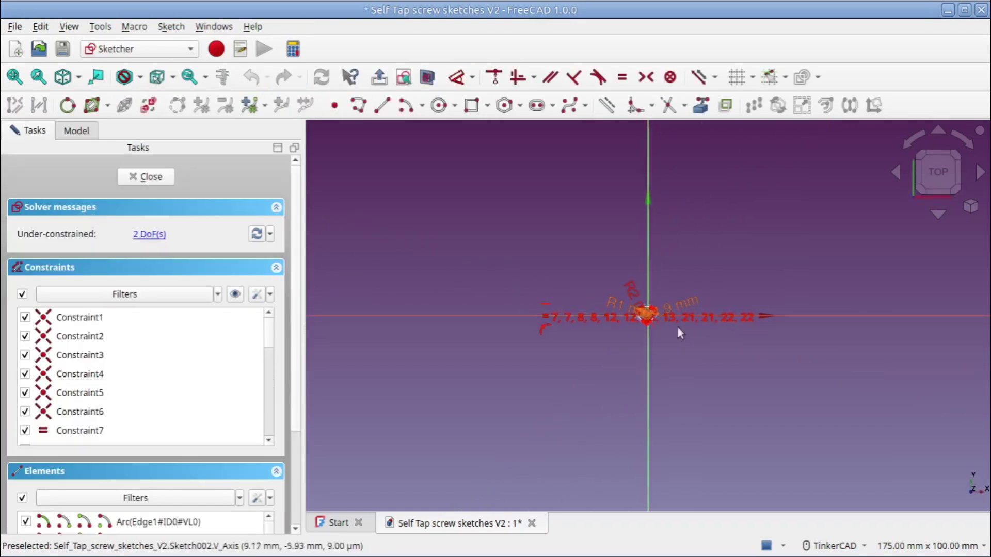
{"action": "scroll", "coordinate": [677, 326], "scroll_direction": "up", "scroll_amount": 10}
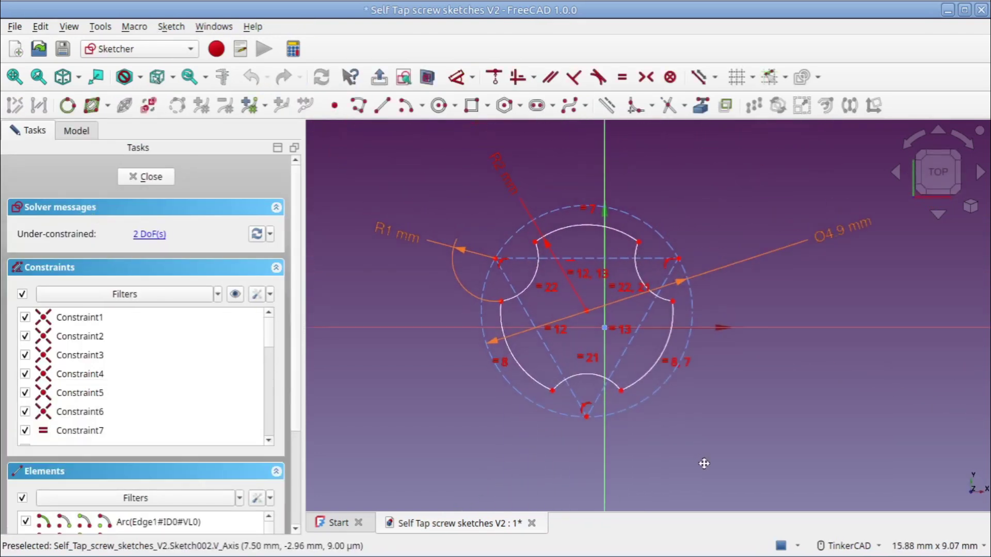
{"action": "scroll", "coordinate": [717, 433], "scroll_direction": "up", "scroll_amount": 3}
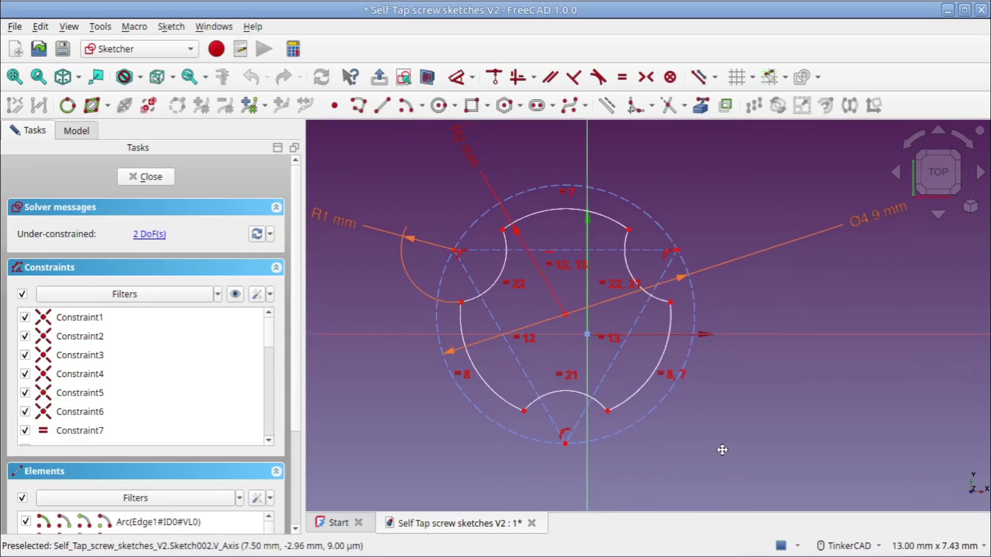
{"action": "middle_click_drag", "start_coordinate": [722, 450], "coordinate": [731, 461]}
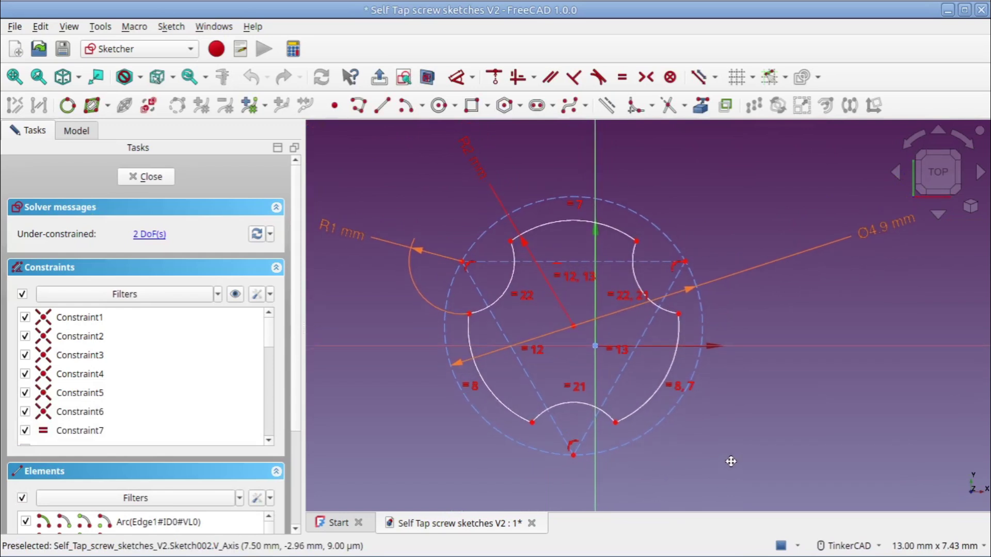
Change the M4 hole radius from 2 mm to 4.6/2 (2.3 mm), giving Ø5.5 mm.
{"action": "double_click", "coordinate": [474, 162]}
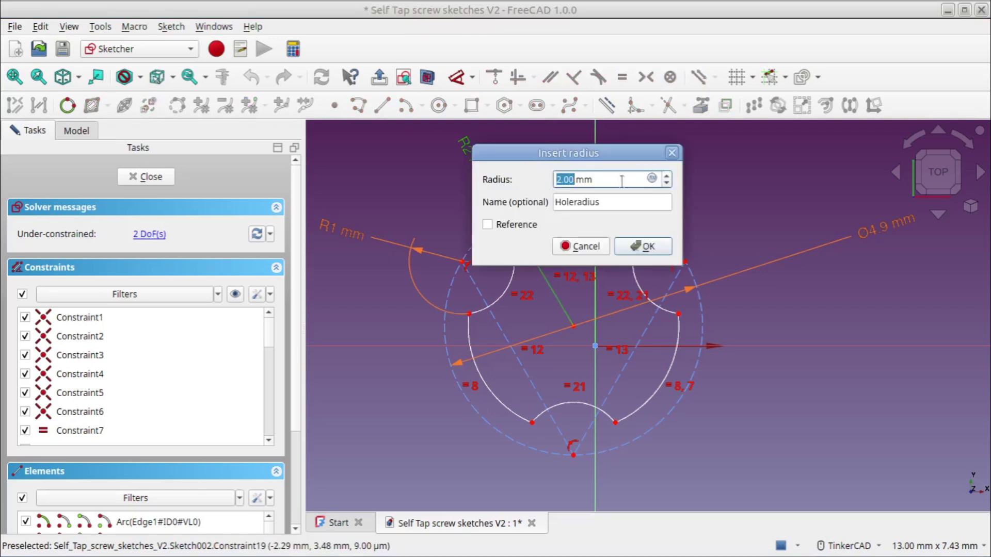
{"action": "left_click_drag", "start_coordinate": [618, 153], "coordinate": [665, 151]}
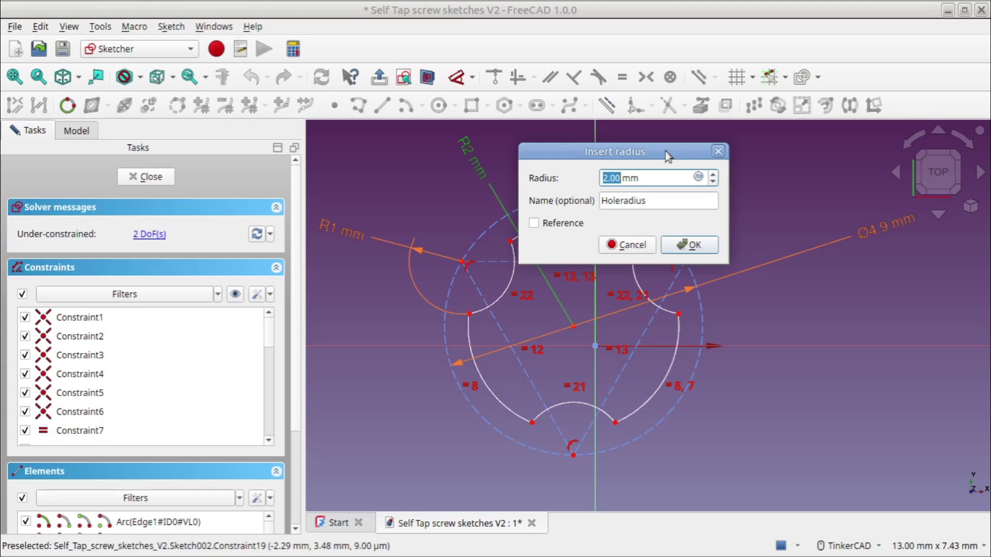
{"action": "type", "text": "4.6/2"}
{"action": "left_click", "coordinate": [701, 247]}
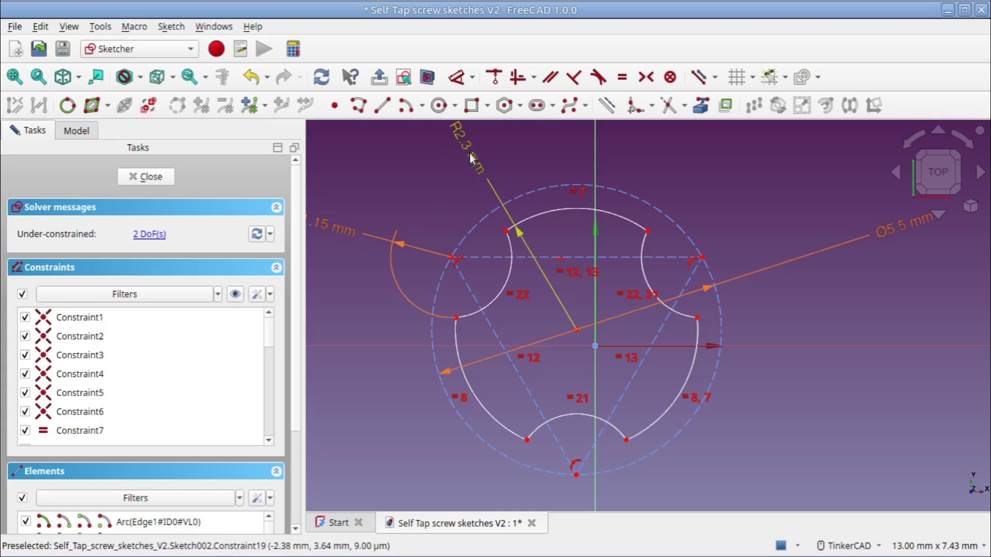
Finish the sketch and close the sketch library without saving.
{"action": "left_click", "coordinate": [160, 178]}
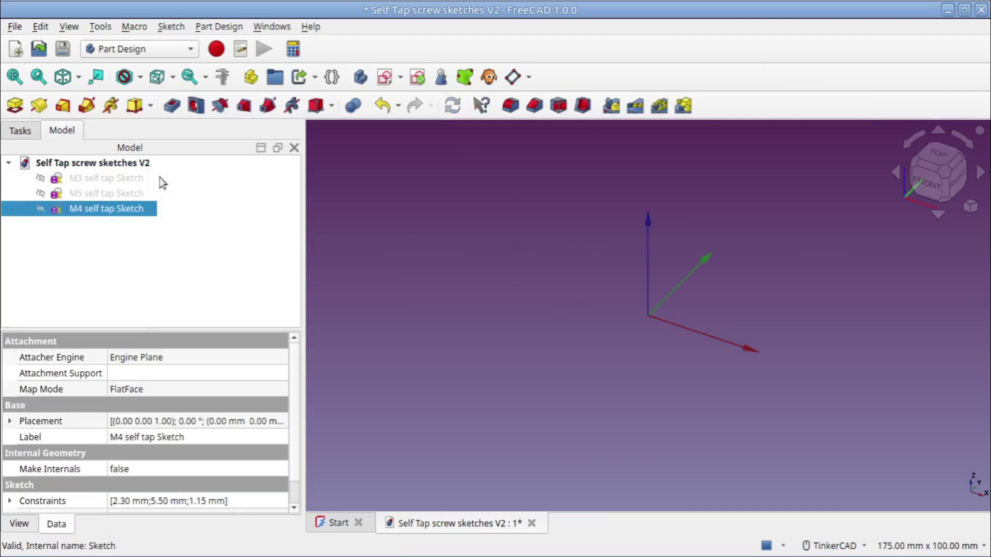
{"action": "left_click", "coordinate": [531, 524]}
{"action": "left_click", "coordinate": [476, 287]}
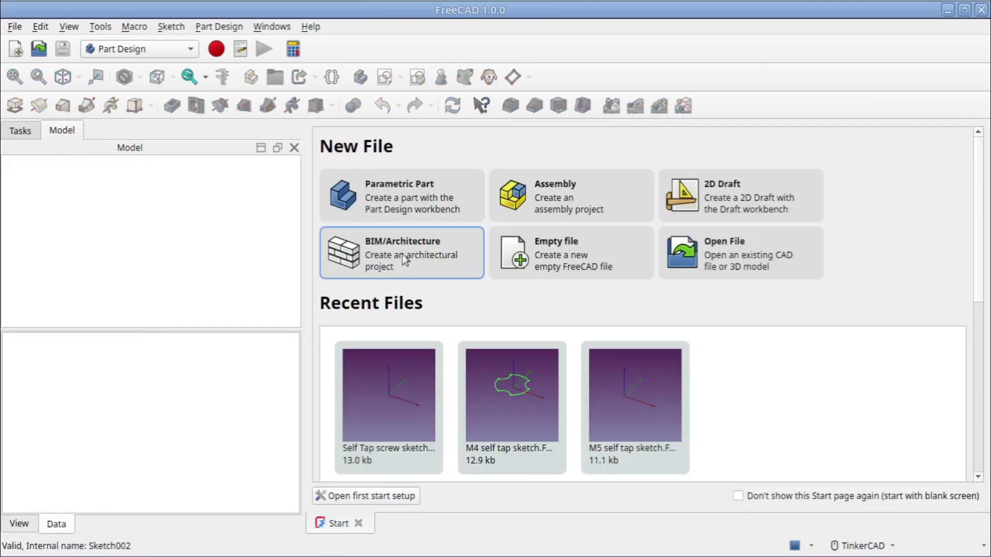
Open Sample box.FCStd from the recent files and frame the hollow box.
{"action": "left_click", "coordinate": [13, 26]}
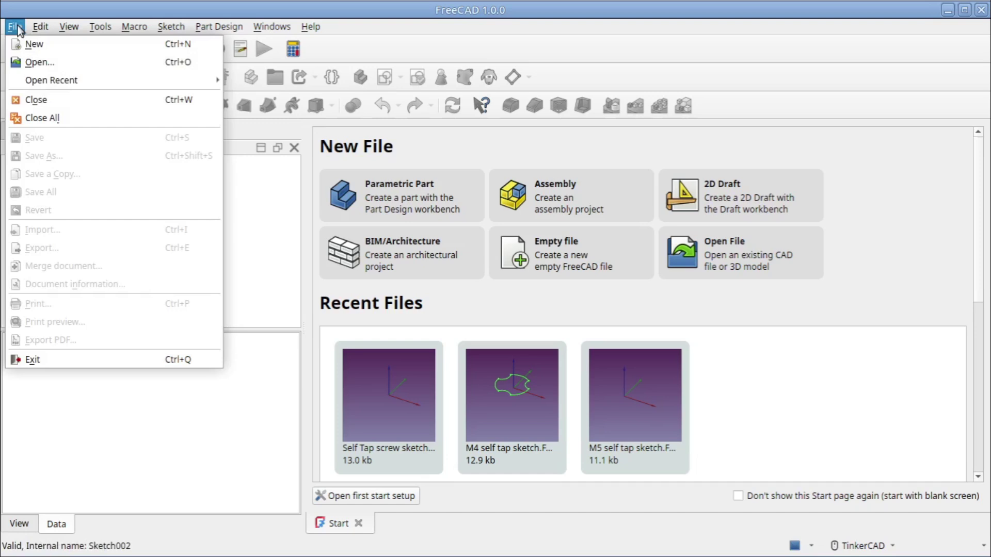
{"action": "mouse_move", "coordinate": [152, 81]}
{"action": "left_click", "coordinate": [273, 80]}
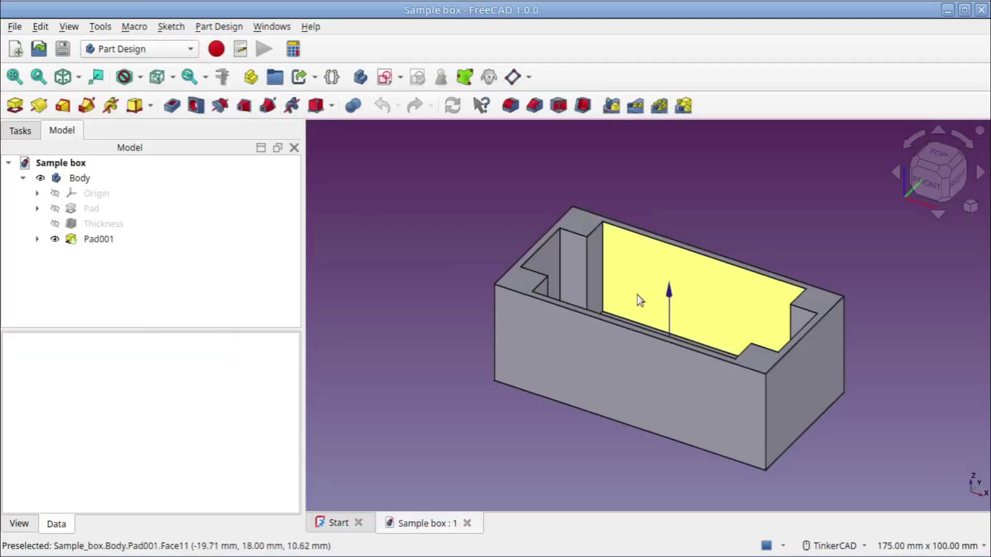
{"action": "scroll", "coordinate": [638, 299], "scroll_direction": "up", "scroll_amount": 2}
{"action": "middle_click_drag", "start_coordinate": [637, 296], "coordinate": [608, 265]}
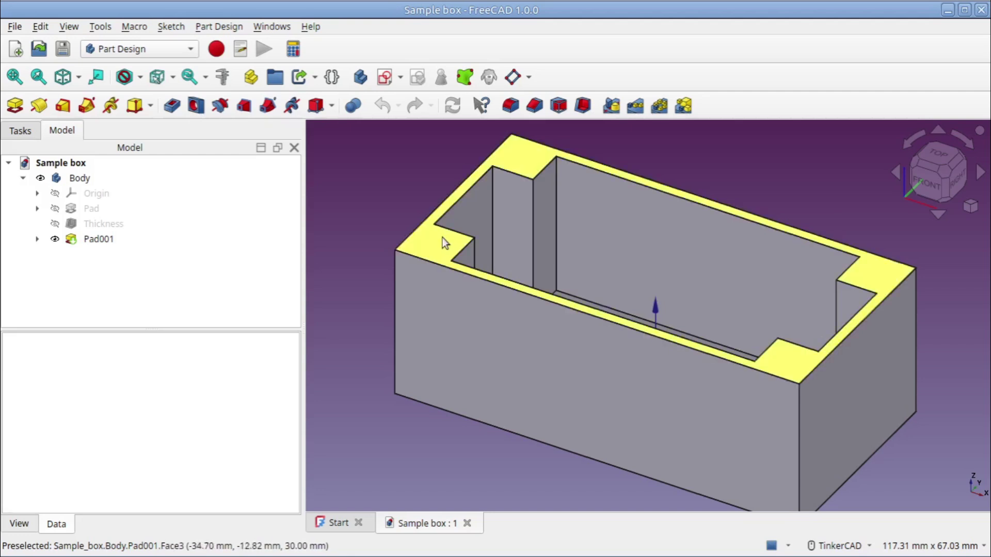
Reopen Self Tap screw sketches V2.FCStd from recent files, then return to the Sample box model.
{"action": "left_click", "coordinate": [19, 26]}
{"action": "mouse_move", "coordinate": [119, 87]}
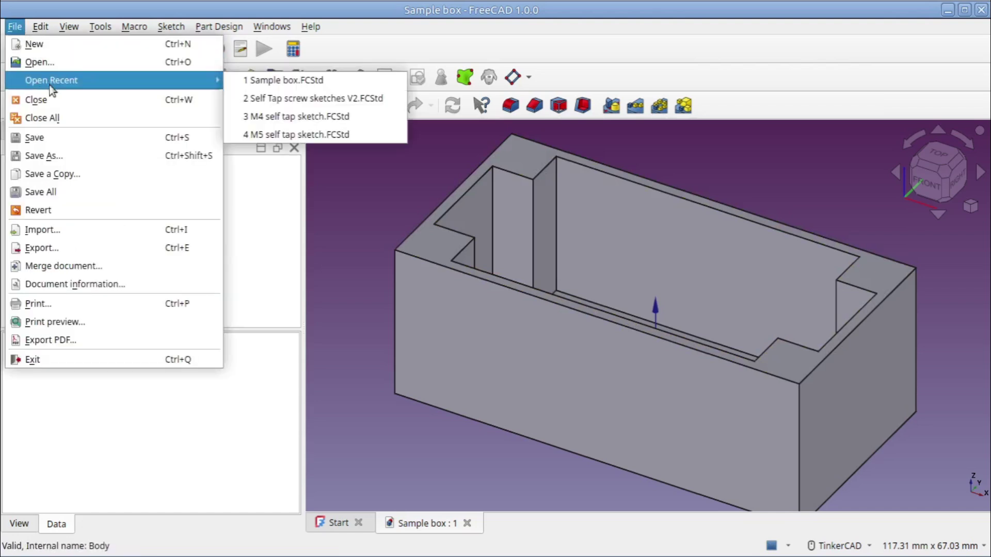
{"action": "left_click", "coordinate": [298, 103]}
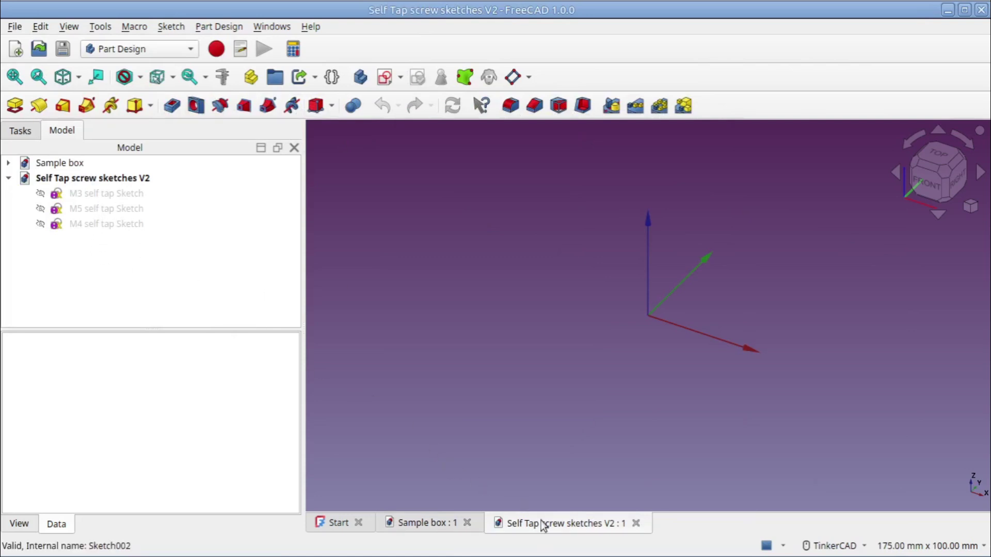
{"action": "left_click", "coordinate": [437, 520]}
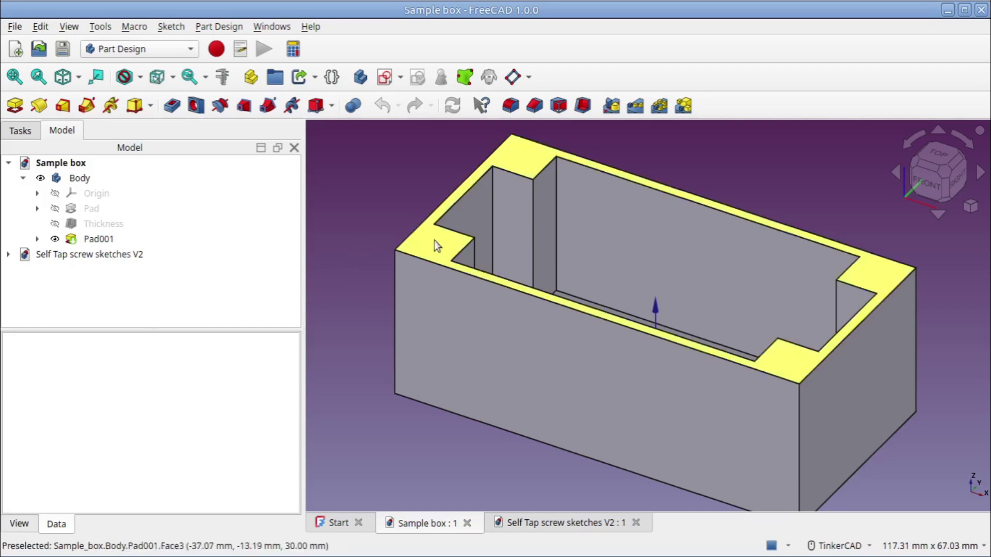
Duplicate the M3 self tap sketch from the library into the Sample box Body.
{"action": "left_click", "coordinate": [8, 254]}
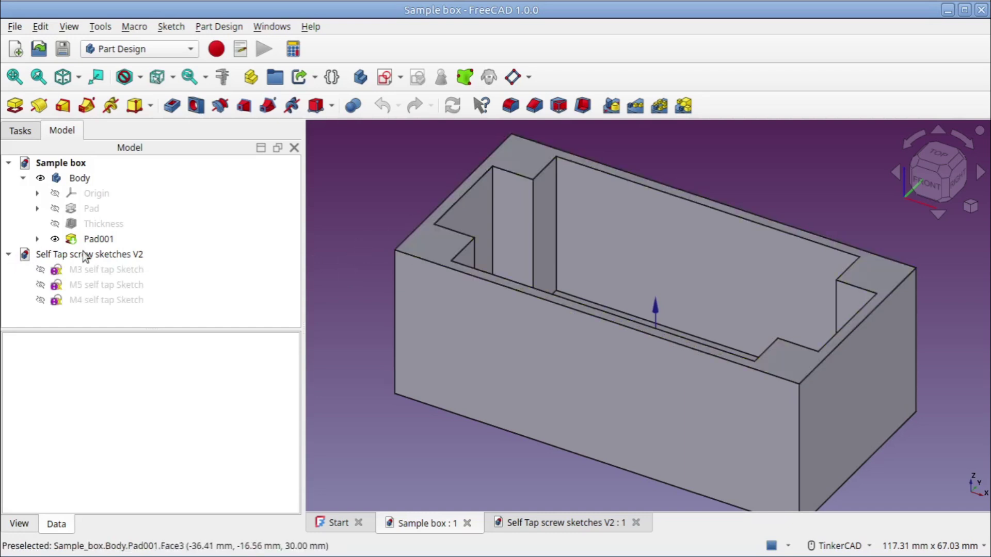
{"action": "left_click", "coordinate": [105, 273]}
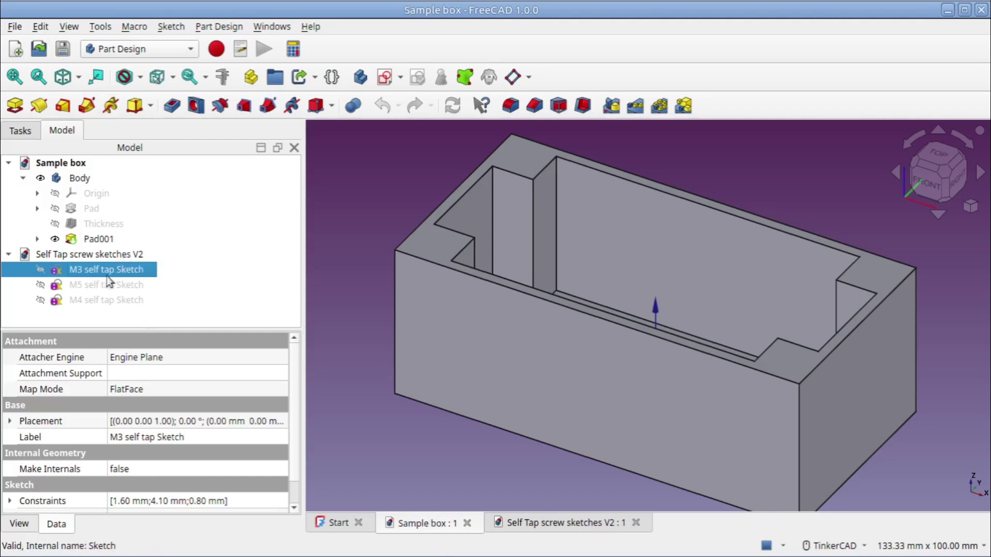
{"action": "left_click", "coordinate": [41, 27]}
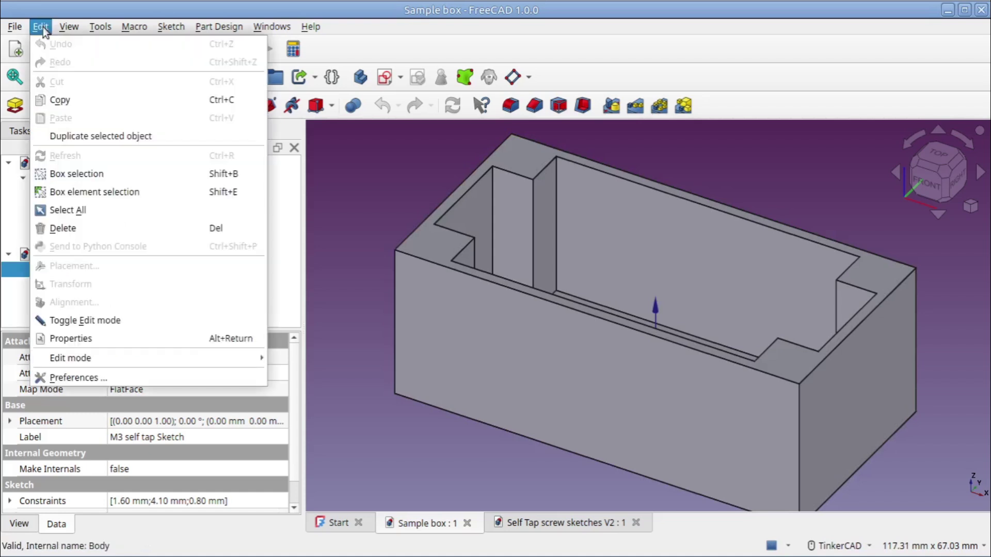
{"action": "left_click", "coordinate": [91, 137]}
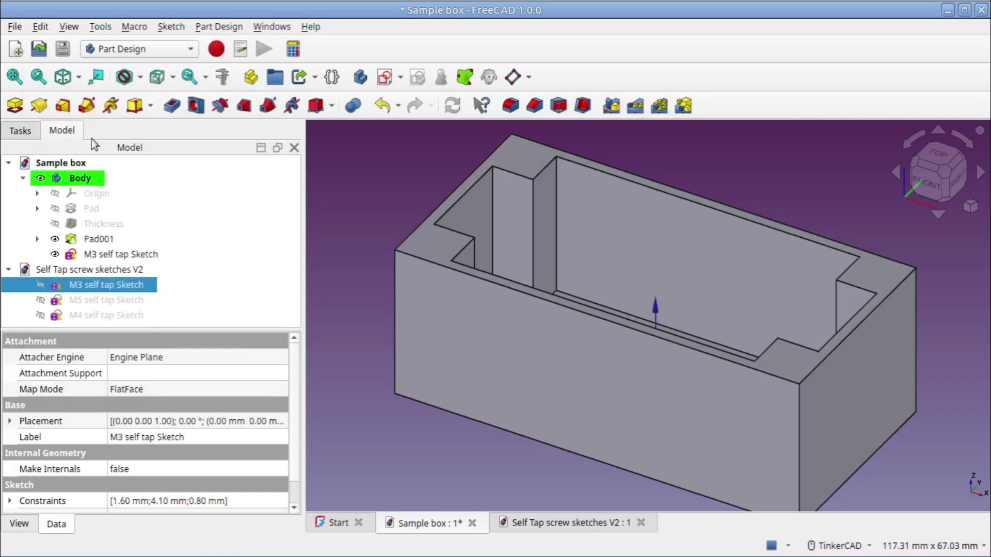
{"action": "left_click", "coordinate": [10, 271]}
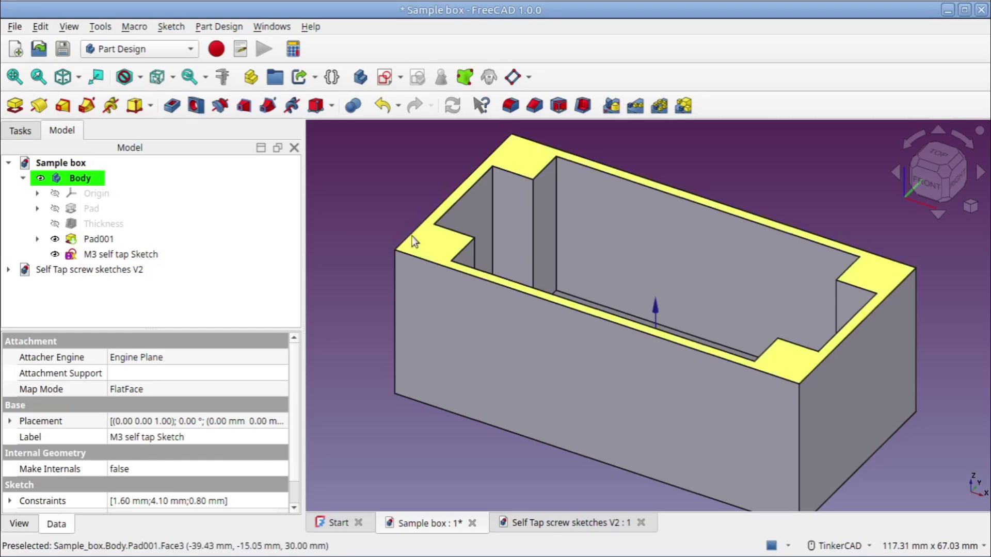
Attach the copied M3 sketch to Pad001's top rim face (Face3) in Plane face mode.
{"action": "left_click", "coordinate": [121, 255]}
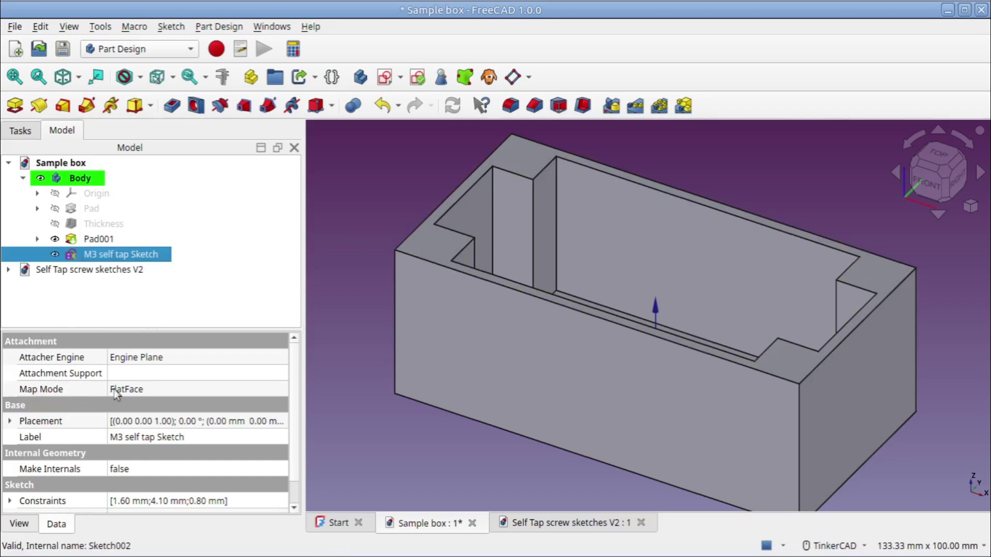
{"action": "left_click", "coordinate": [182, 391]}
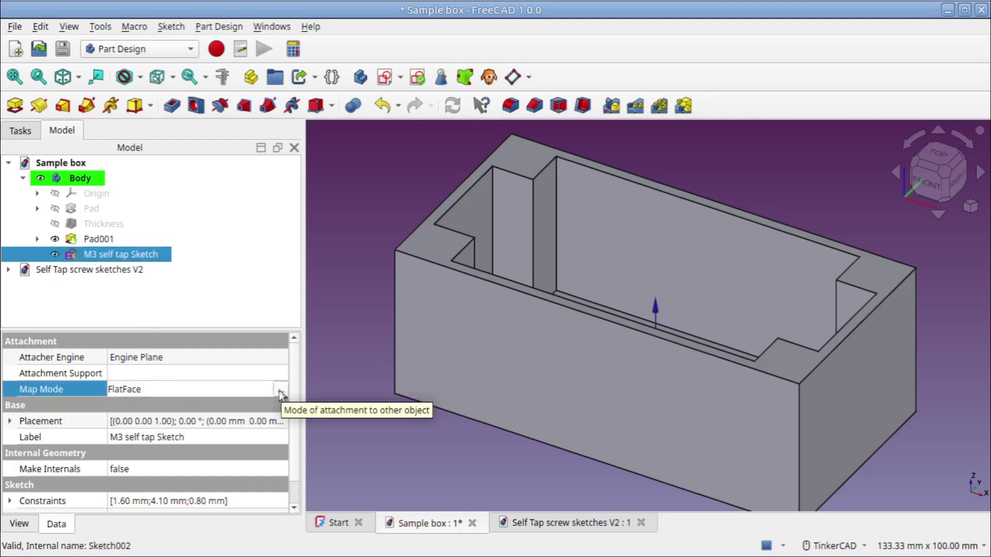
{"action": "left_click", "coordinate": [280, 391]}
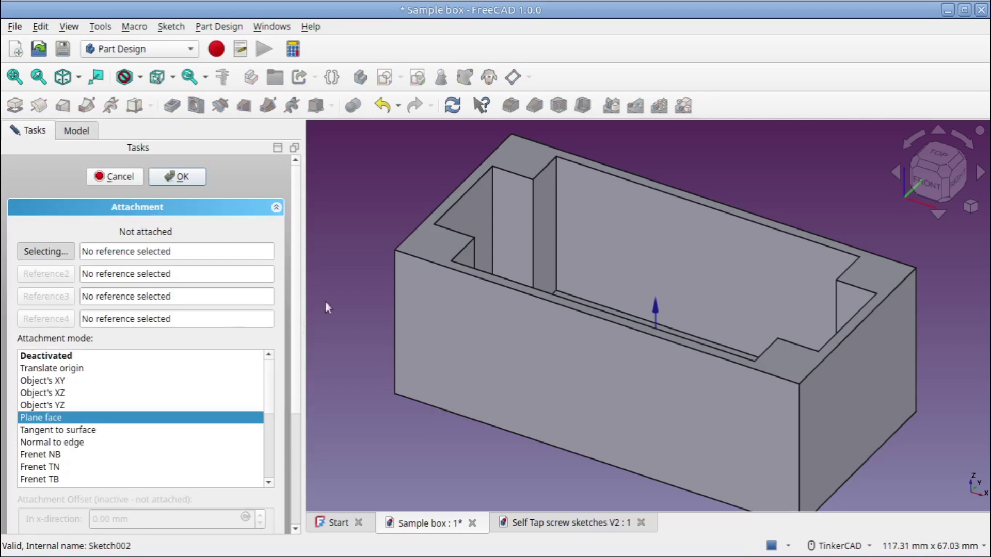
{"action": "left_click", "coordinate": [432, 241]}
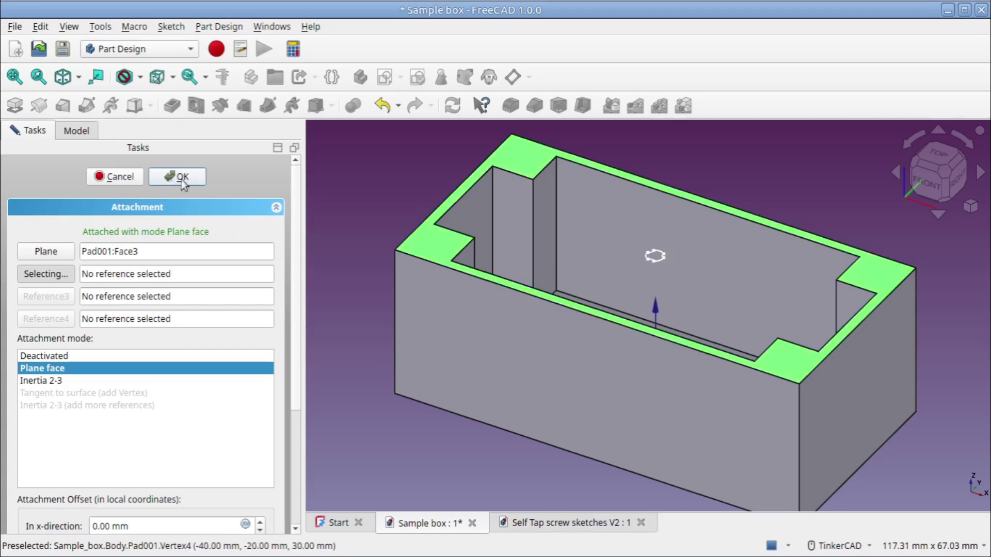
{"action": "left_click", "coordinate": [182, 180]}
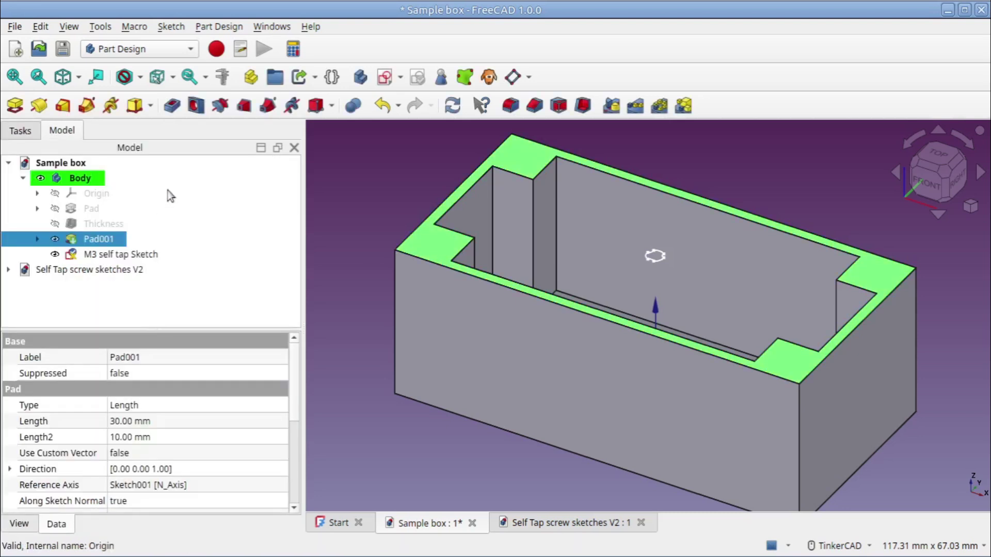
Open the M3 sketch and drag the hole profile into the top-left corner pad.
{"action": "double_click", "coordinate": [134, 254]}
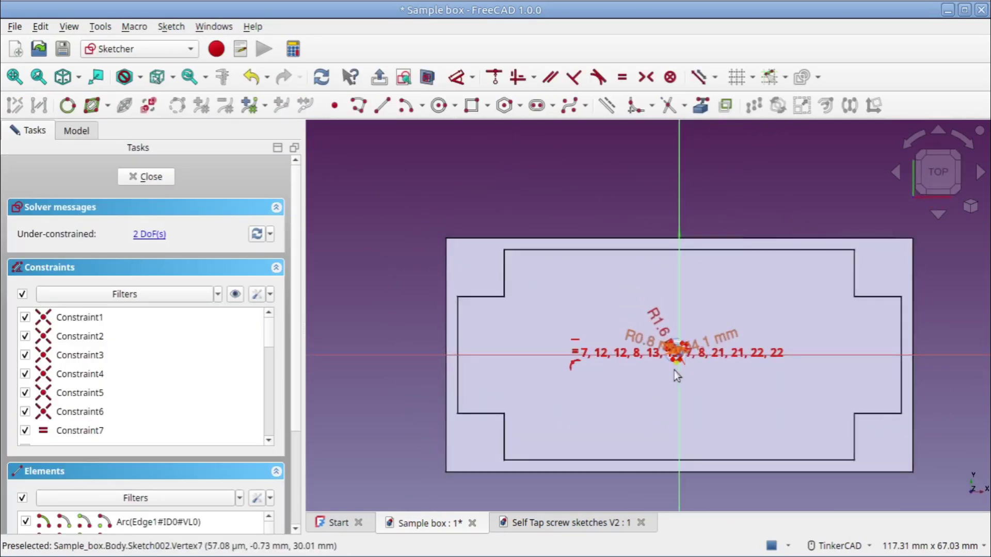
{"action": "scroll", "coordinate": [680, 390], "scroll_direction": "up", "scroll_amount": 5}
{"action": "scroll", "coordinate": [682, 393], "scroll_direction": "down", "scroll_amount": 3}
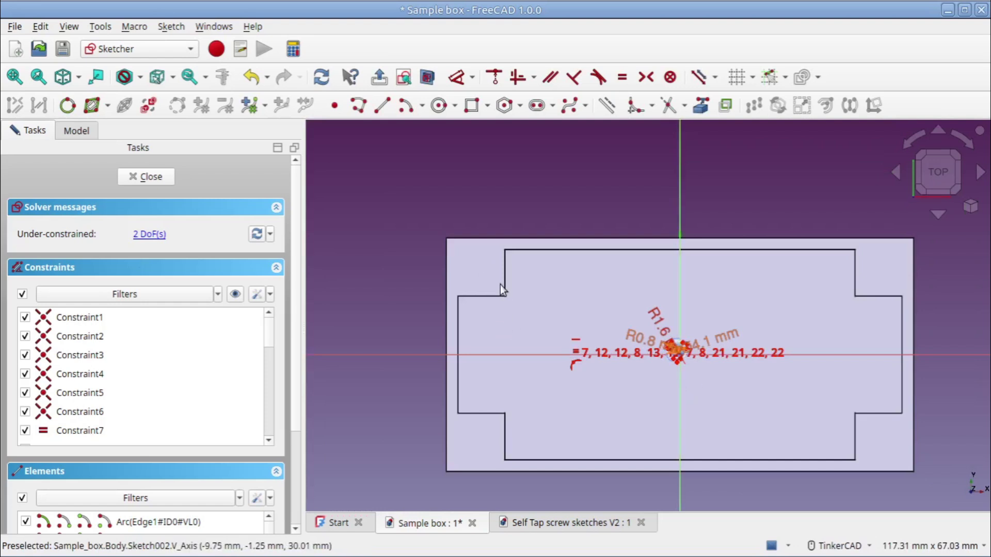
{"action": "mouse_move", "coordinate": [680, 356]}
{"action": "left_mouse_down"}
{"action": "mouse_move", "coordinate": [570, 338]}
{"action": "mouse_move", "coordinate": [482, 284]}
{"action": "left_mouse_up"}
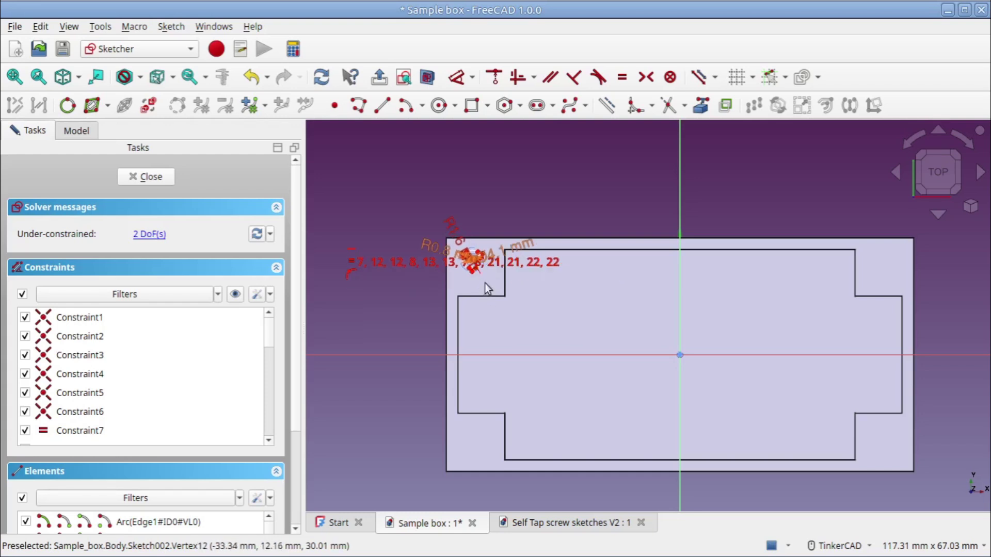
{"action": "scroll", "coordinate": [484, 283], "scroll_direction": "up", "scroll_amount": 4}
{"action": "scroll", "coordinate": [484, 282], "scroll_direction": "up", "scroll_amount": 2}
{"action": "scroll", "coordinate": [490, 277], "scroll_direction": "up", "scroll_amount": 2}
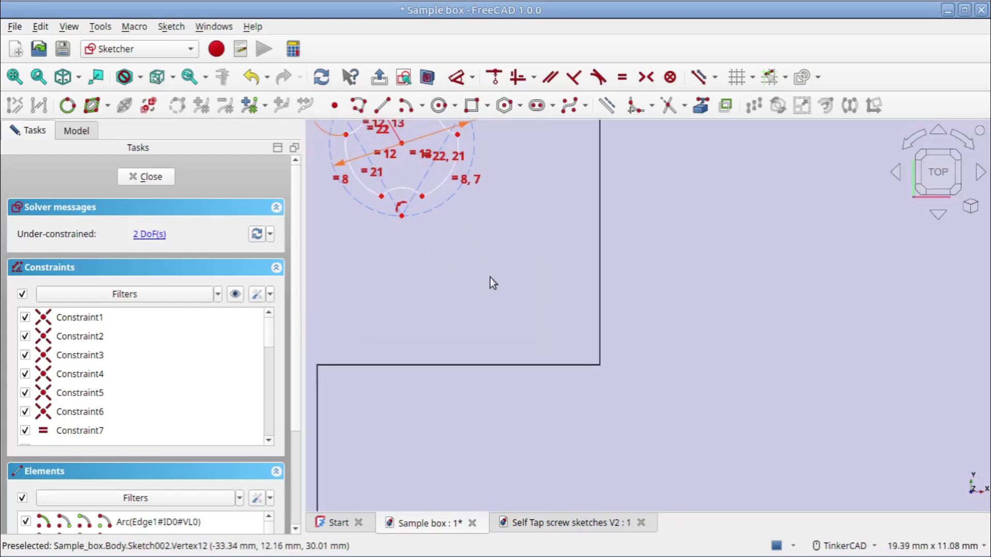
{"action": "middle_click_drag", "start_coordinate": [490, 277], "coordinate": [639, 399]}
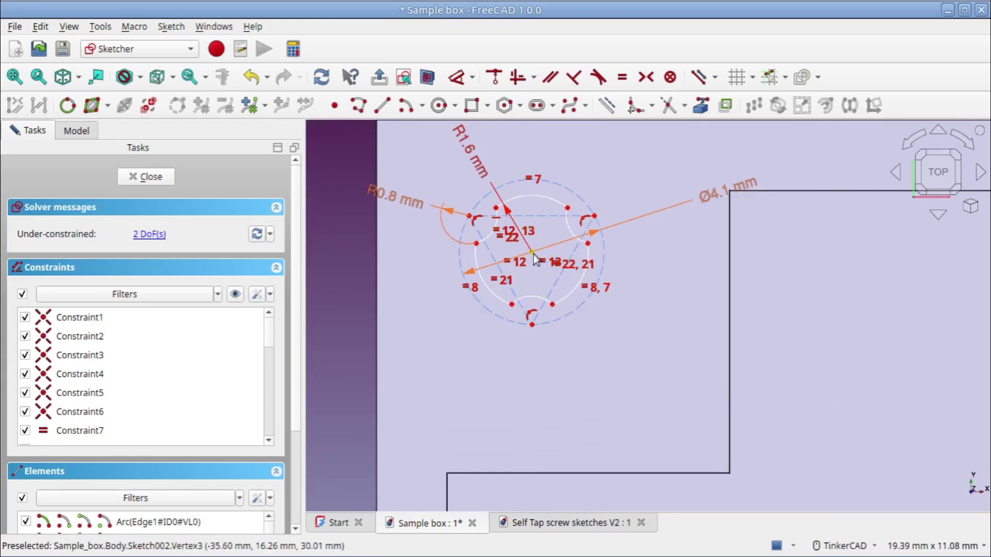
{"action": "mouse_move", "coordinate": [534, 254]}
{"action": "left_mouse_down"}
{"action": "mouse_move", "coordinate": [516, 308]}
{"action": "mouse_move", "coordinate": [575, 320]}
{"action": "mouse_move", "coordinate": [541, 261]}
{"action": "mouse_move", "coordinate": [529, 279]}
{"action": "left_mouse_up"}
{"action": "middle_click_drag", "start_coordinate": [570, 221], "coordinate": [575, 243]}
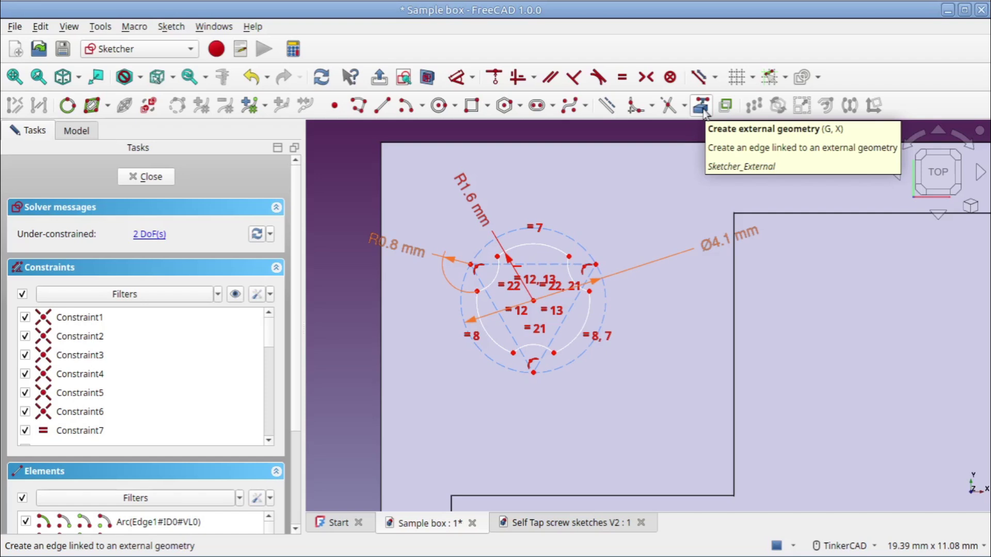
Link the pad's inner and outer corners as external geometry and centre the hole symmetrically between them.
{"action": "left_click", "coordinate": [702, 108]}
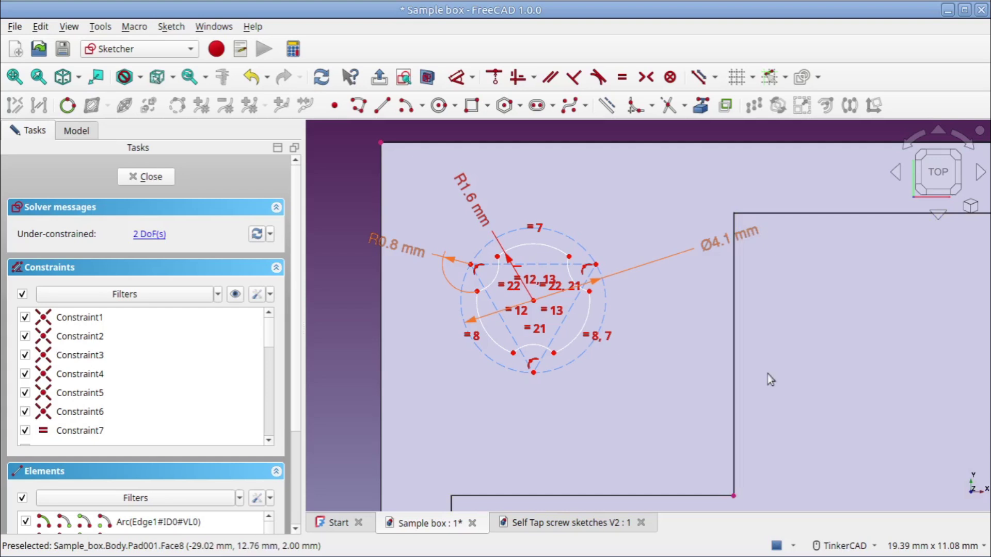
{"action": "left_click", "coordinate": [734, 495]}
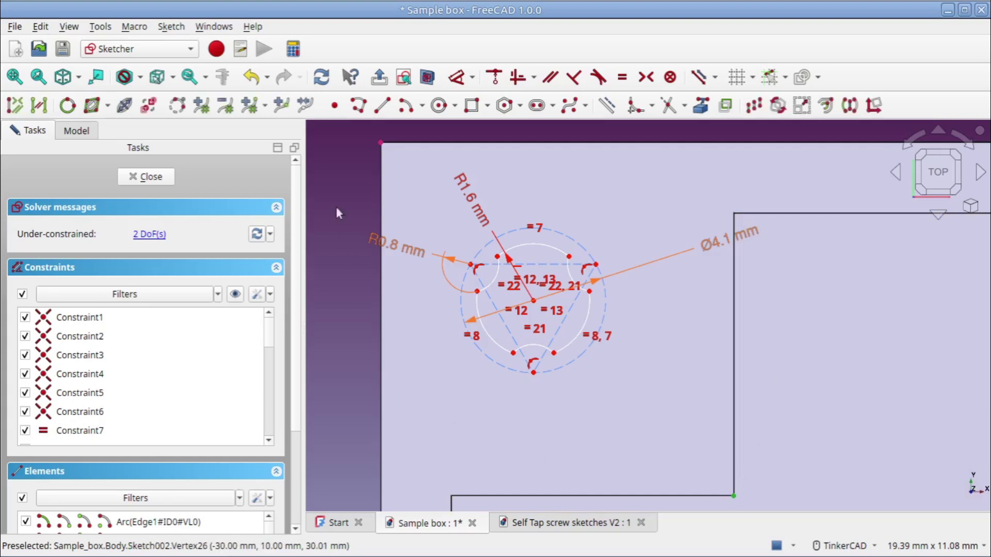
{"action": "left_click", "coordinate": [379, 144]}
{"action": "left_click", "coordinate": [533, 300]}
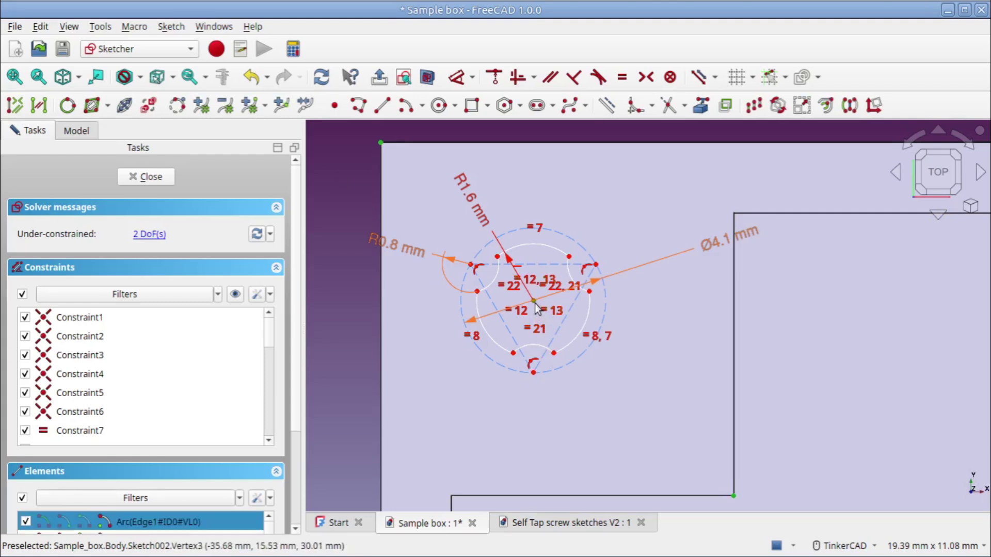
{"action": "left_click", "coordinate": [645, 76]}
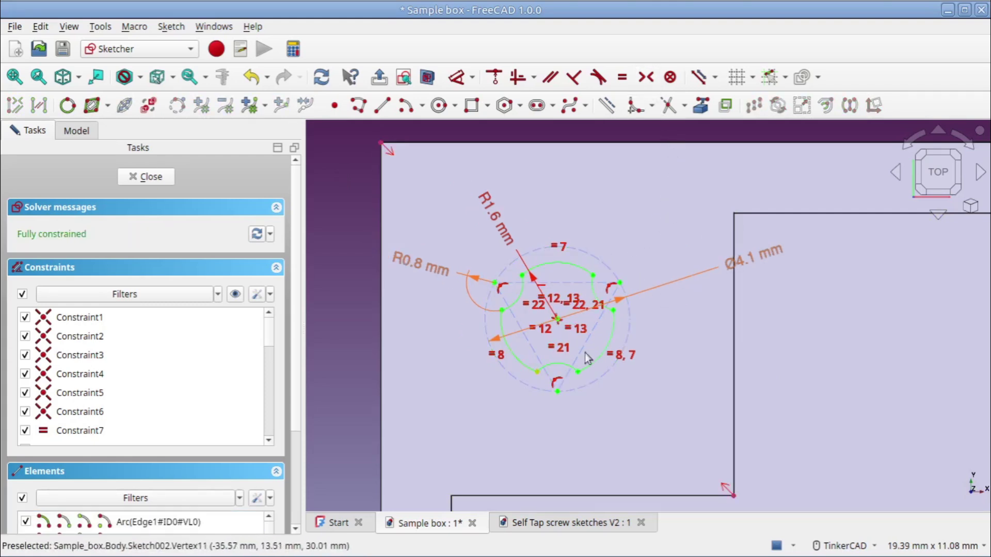
Mirror the top-left hole profile into the top-right corner pad.
{"action": "scroll", "coordinate": [627, 358], "scroll_direction": "down", "scroll_amount": 5}
{"action": "scroll", "coordinate": [653, 366], "scroll_direction": "down", "scroll_amount": 5}
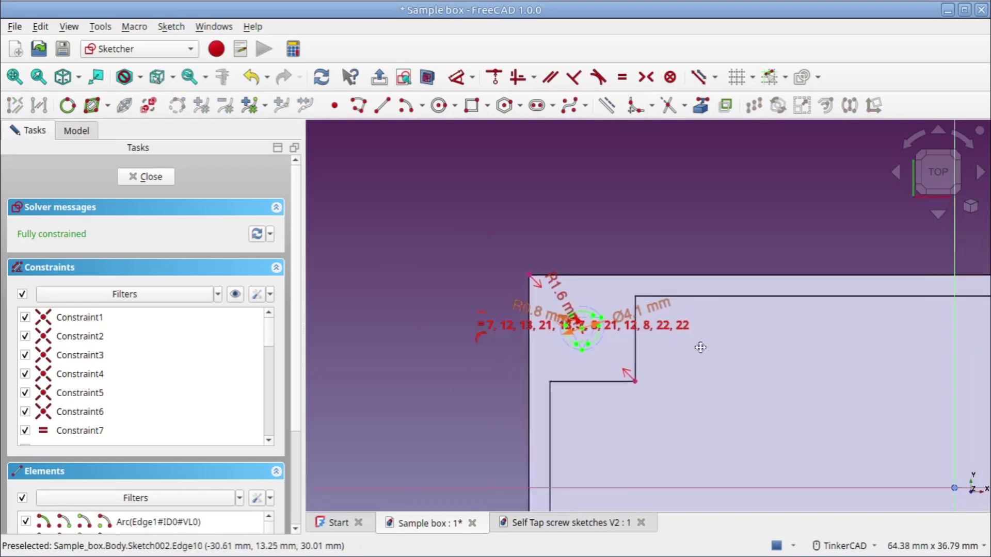
{"action": "middle_click_drag", "start_coordinate": [610, 319], "coordinate": [601, 307]}
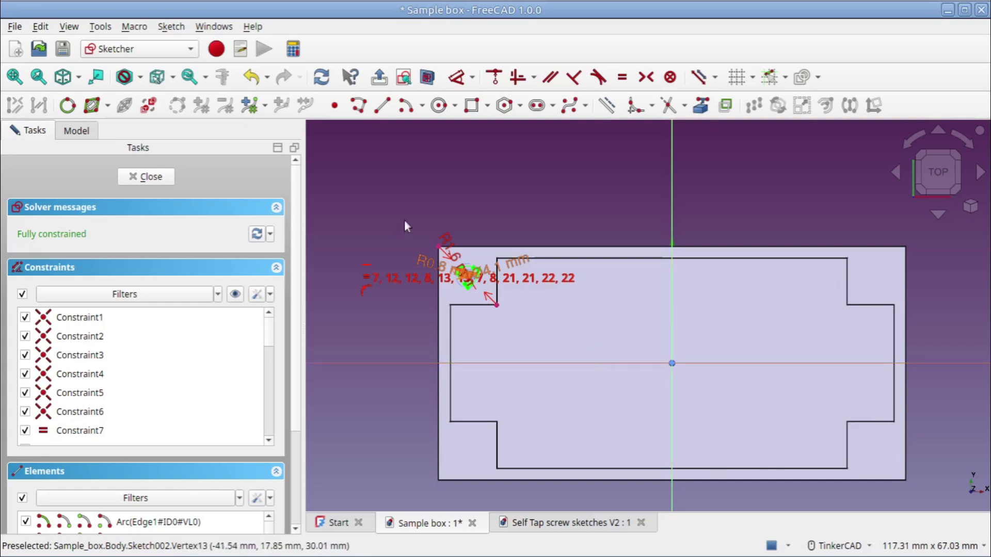
{"action": "left_click_drag", "start_coordinate": [439, 265], "coordinate": [522, 334]}
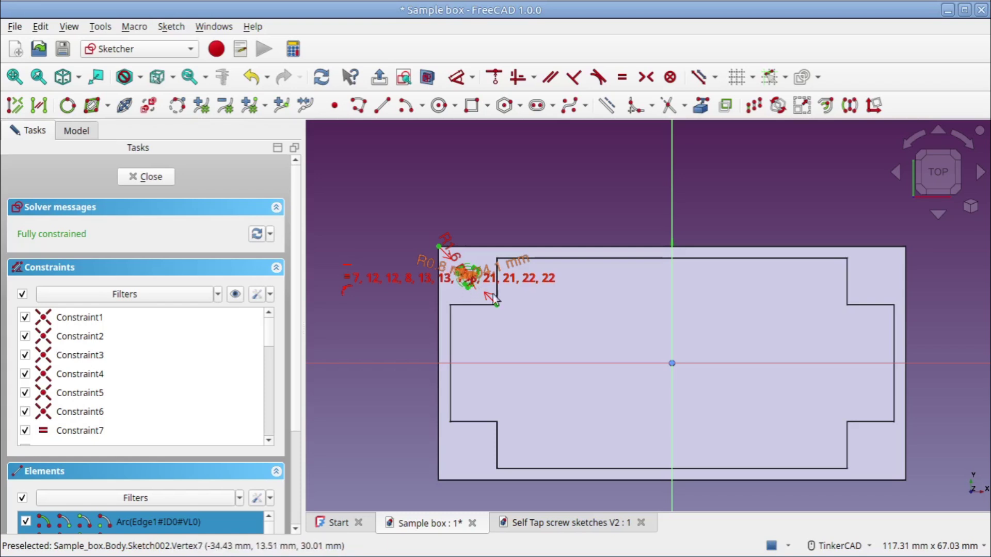
{"action": "left_click", "coordinate": [851, 105]}
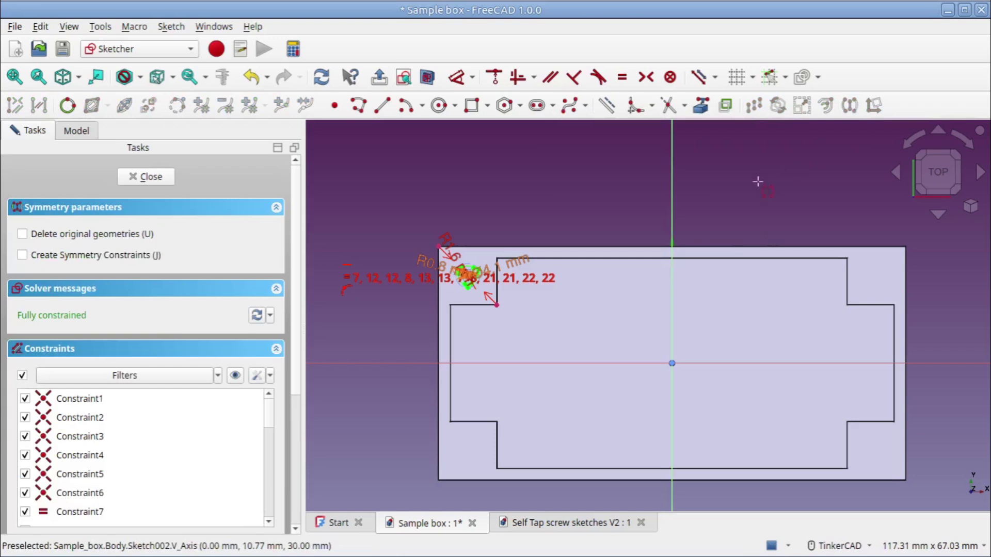
{"action": "left_click", "coordinate": [672, 212]}
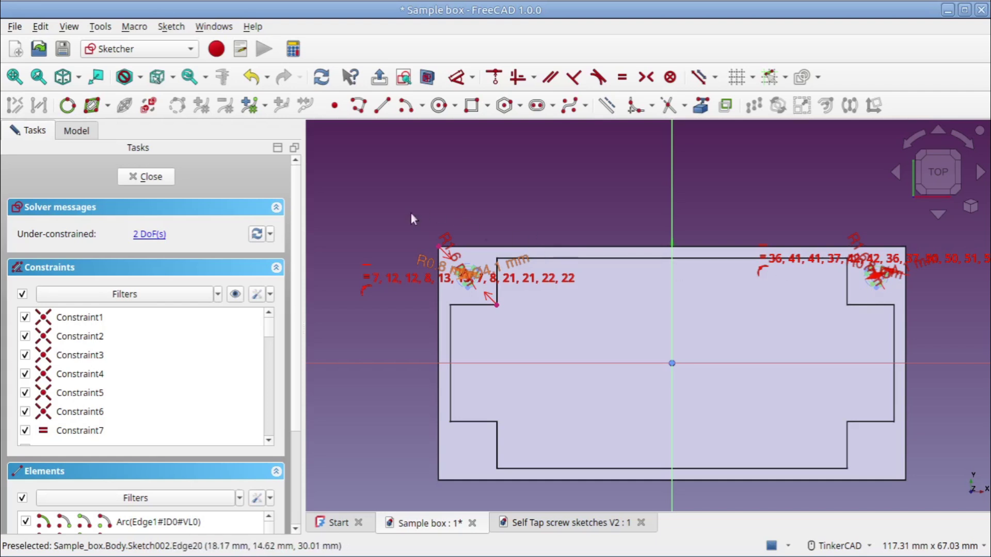
Mirror the hole profile into the bottom-left and bottom-right corner pads.
{"action": "left_click_drag", "start_coordinate": [450, 262], "coordinate": [506, 310]}
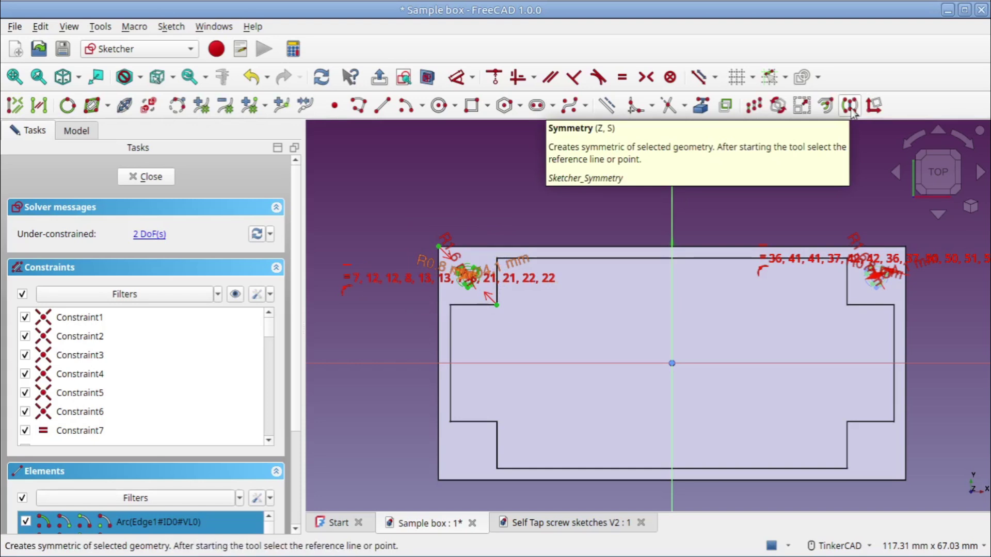
{"action": "left_click", "coordinate": [850, 107]}
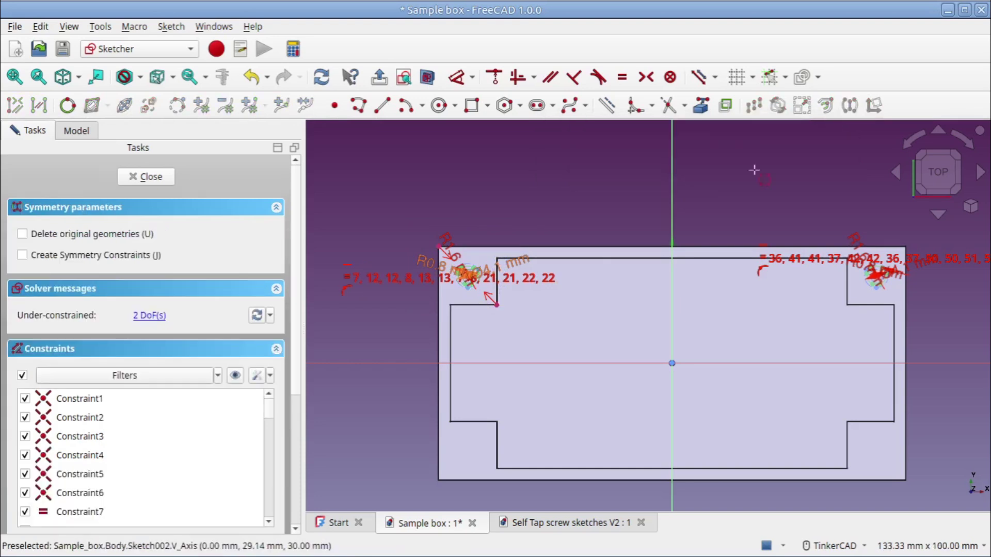
{"action": "left_click", "coordinate": [501, 360]}
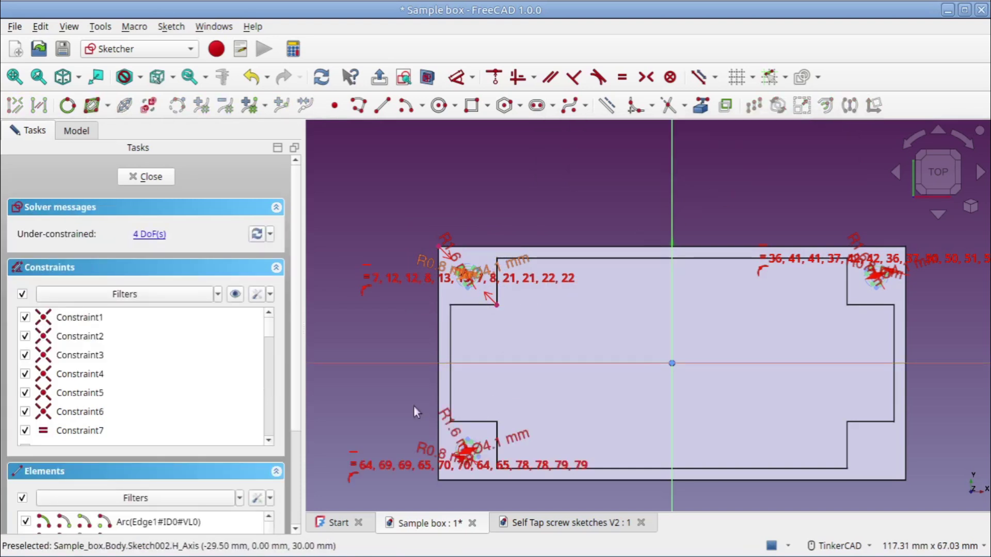
{"action": "left_click_drag", "start_coordinate": [421, 429], "coordinate": [518, 485]}
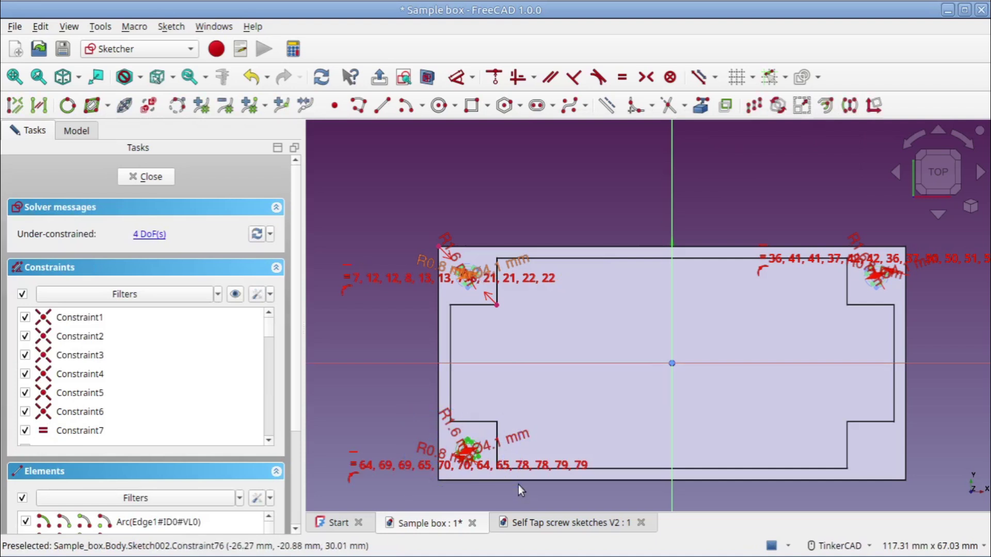
{"action": "left_click", "coordinate": [850, 106]}
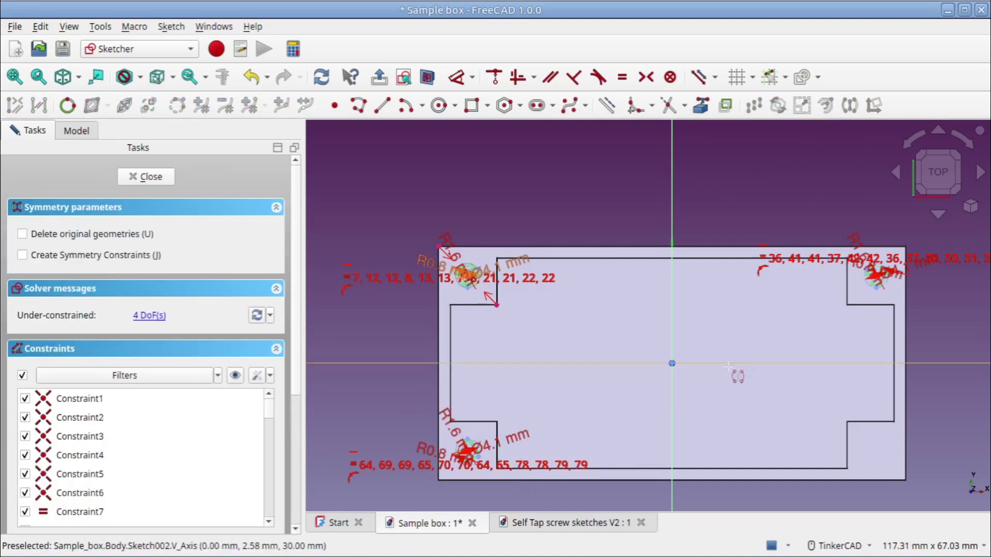
{"action": "left_click", "coordinate": [669, 419]}
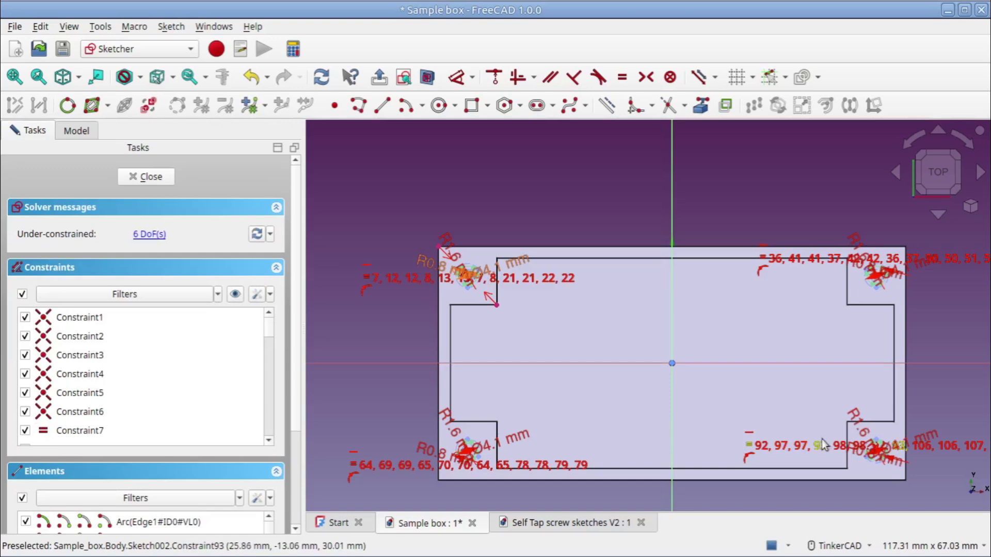
Move the hole profile into the top-right corner pad.
{"action": "scroll", "coordinate": [752, 187], "scroll_direction": "up", "scroll_amount": 2}
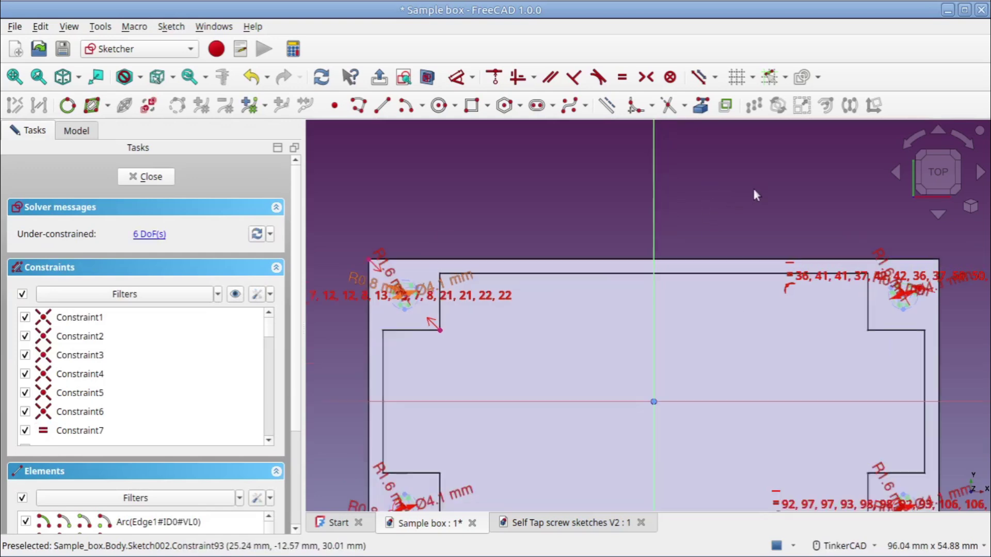
{"action": "scroll", "coordinate": [752, 187], "scroll_direction": "down", "scroll_amount": 2}
{"action": "middle_click_drag", "start_coordinate": [754, 188], "coordinate": [640, 160]}
{"action": "scroll", "coordinate": [782, 281], "scroll_direction": "up", "scroll_amount": 5}
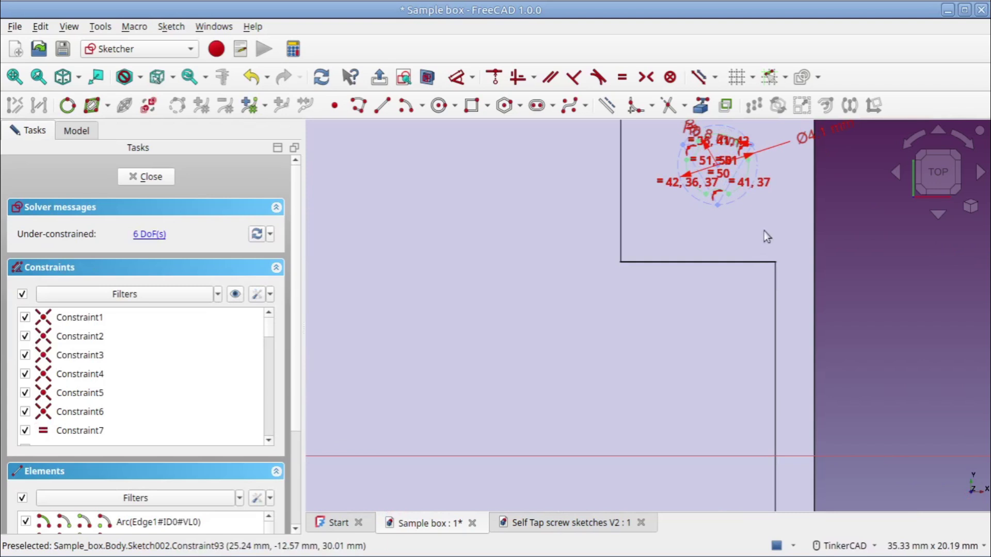
{"action": "middle_click_drag", "start_coordinate": [767, 236], "coordinate": [706, 331]}
{"action": "scroll", "coordinate": [736, 295], "scroll_direction": "up", "scroll_amount": 1}
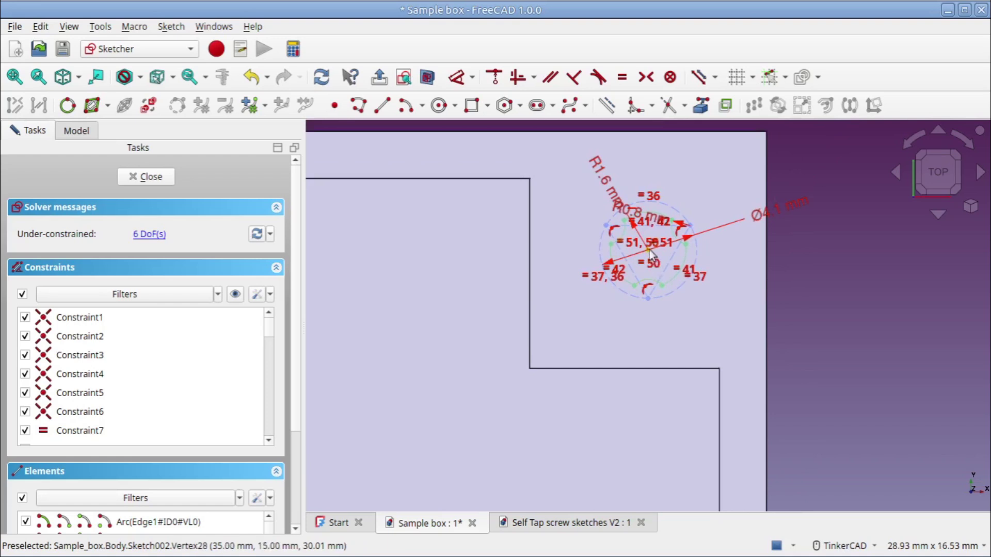
{"action": "mouse_move", "coordinate": [649, 250]}
{"action": "left_mouse_down"}
{"action": "mouse_move", "coordinate": [651, 229]}
{"action": "mouse_move", "coordinate": [648, 266]}
{"action": "mouse_move", "coordinate": [632, 257]}
{"action": "left_mouse_up"}
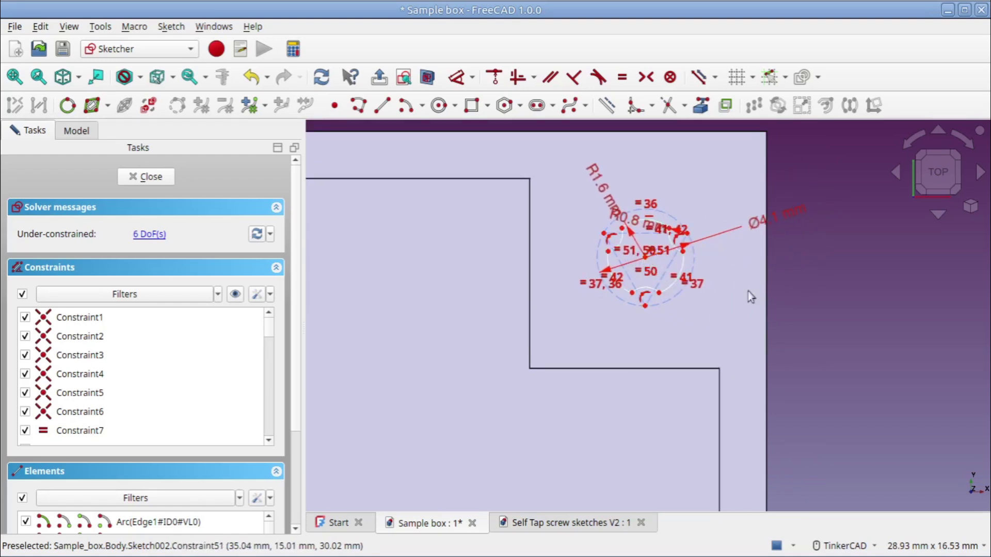
Make the hole centre symmetric between the pad's referenced inner and outer corners, then close the sketch.
{"action": "left_click", "coordinate": [700, 105]}
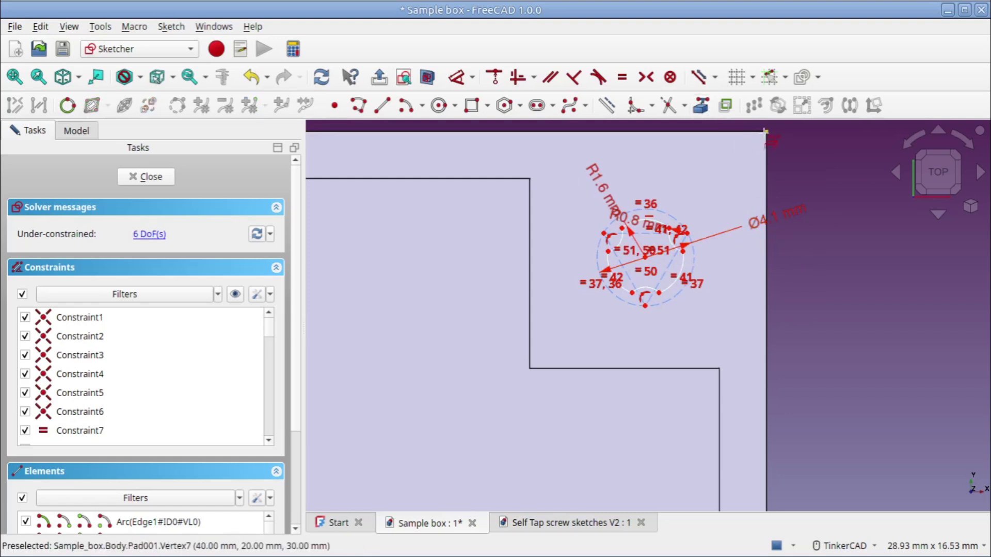
{"action": "left_click", "coordinate": [530, 369]}
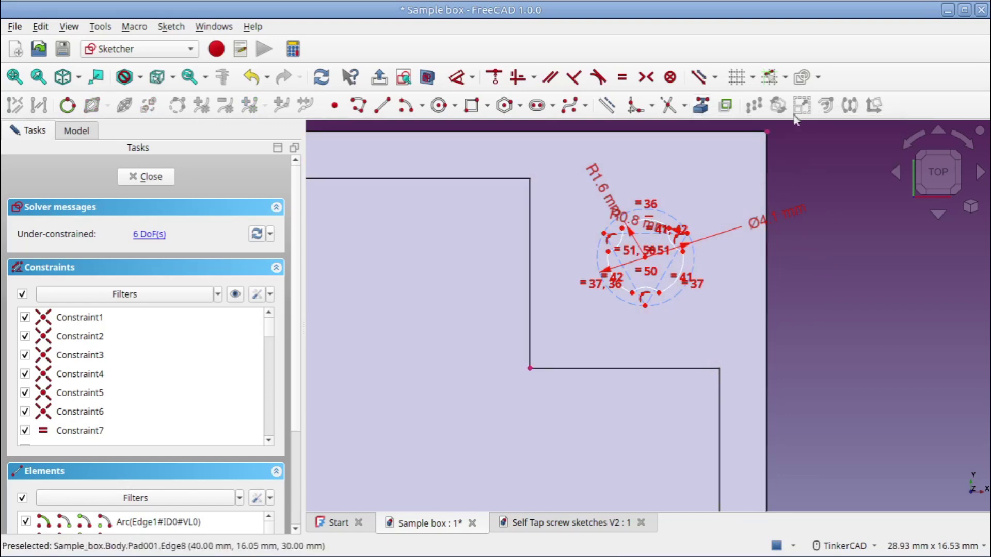
{"action": "left_click", "coordinate": [769, 133]}
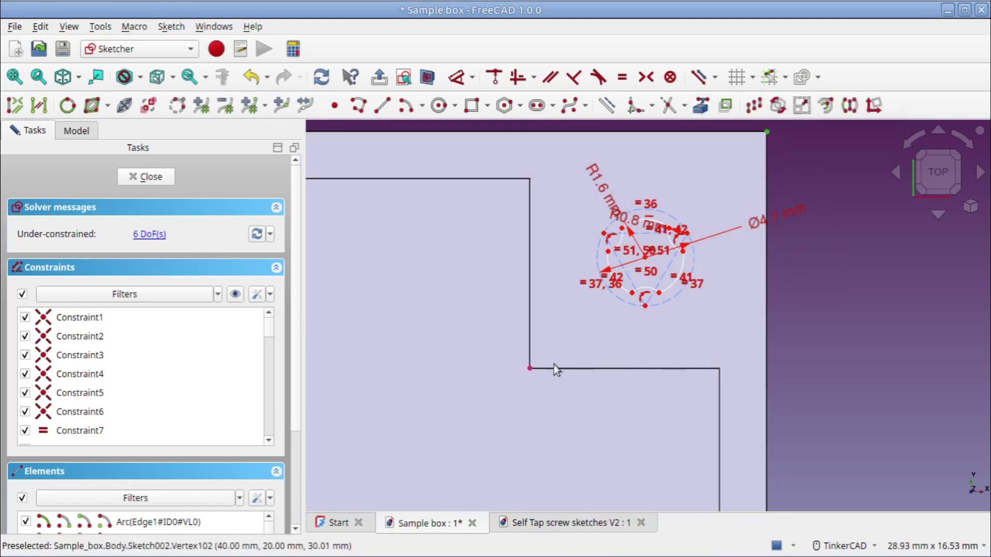
{"action": "left_click", "coordinate": [646, 259]}
{"action": "left_click", "coordinate": [645, 78]}
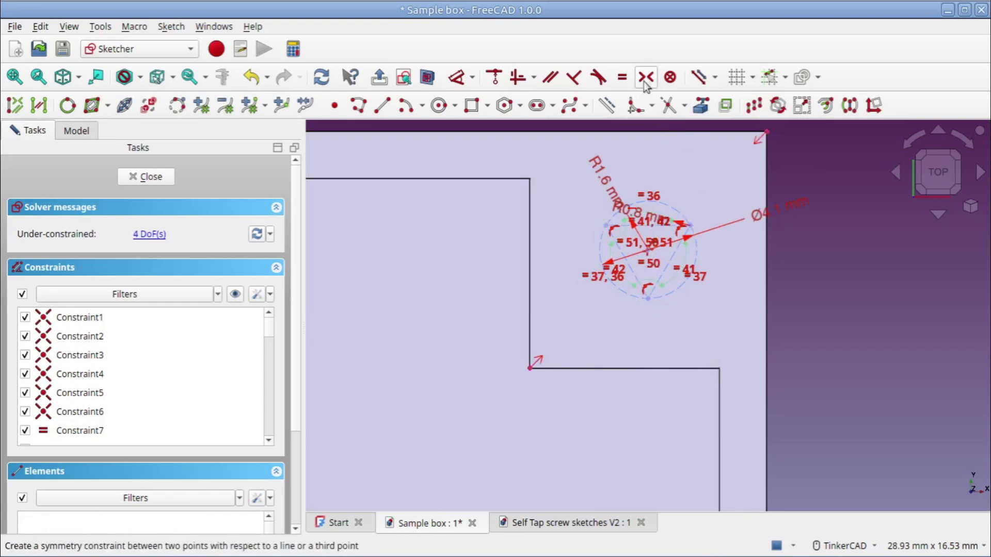
{"action": "scroll", "coordinate": [575, 269], "scroll_direction": "down", "scroll_amount": 5}
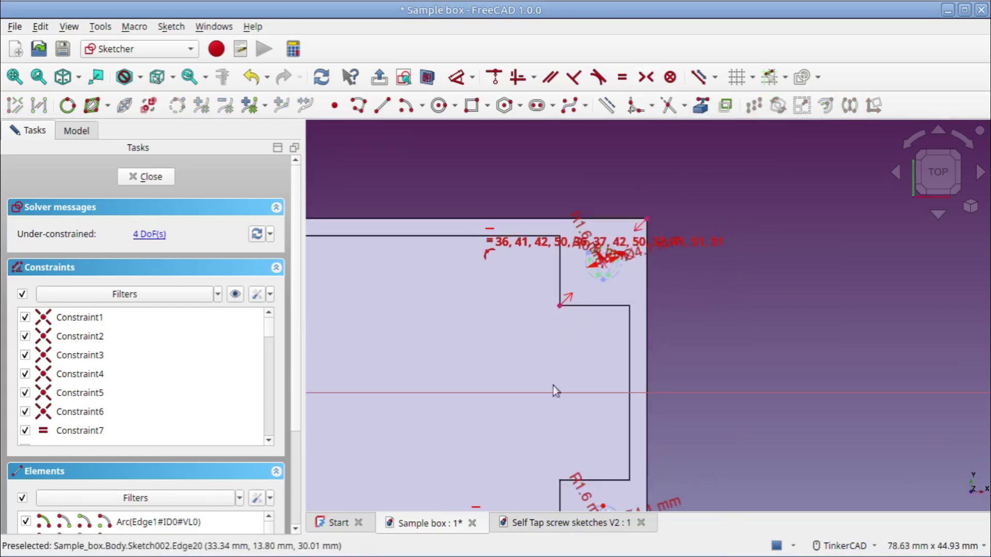
{"action": "scroll", "coordinate": [497, 387], "scroll_direction": "down", "scroll_amount": 5}
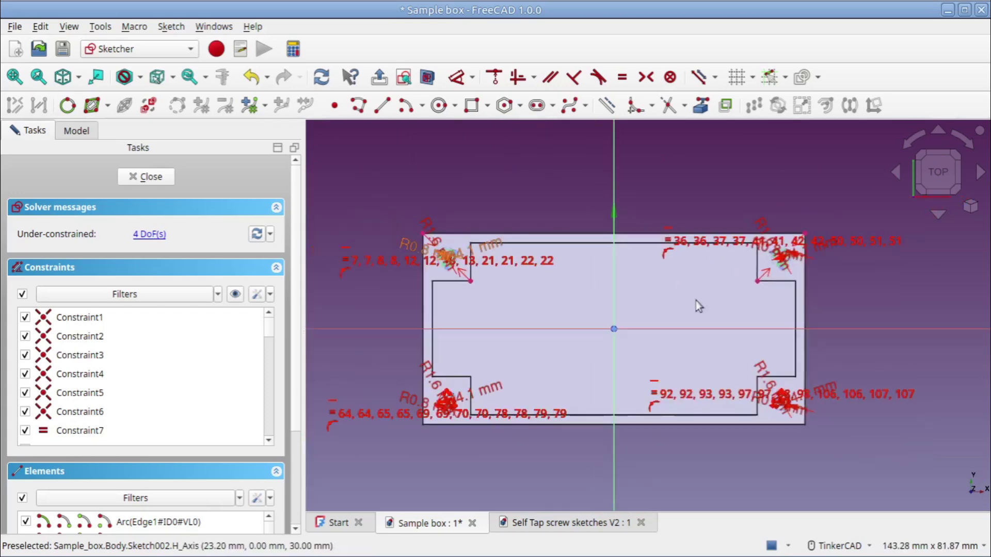
{"action": "left_click", "coordinate": [152, 176]}
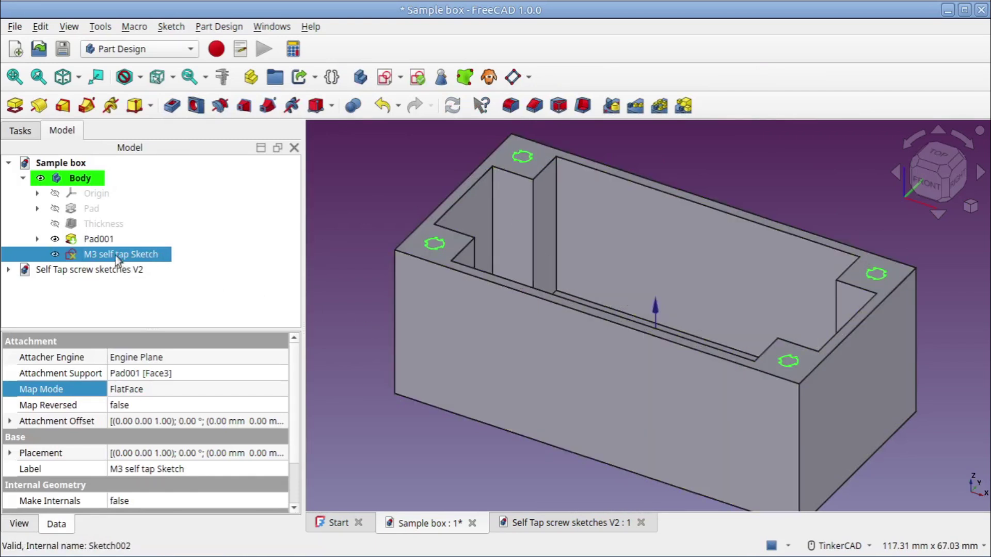
Pocket the M3 self tap Sketch 5.00 mm deep into the corner pads.
{"action": "left_click", "coordinate": [172, 107]}
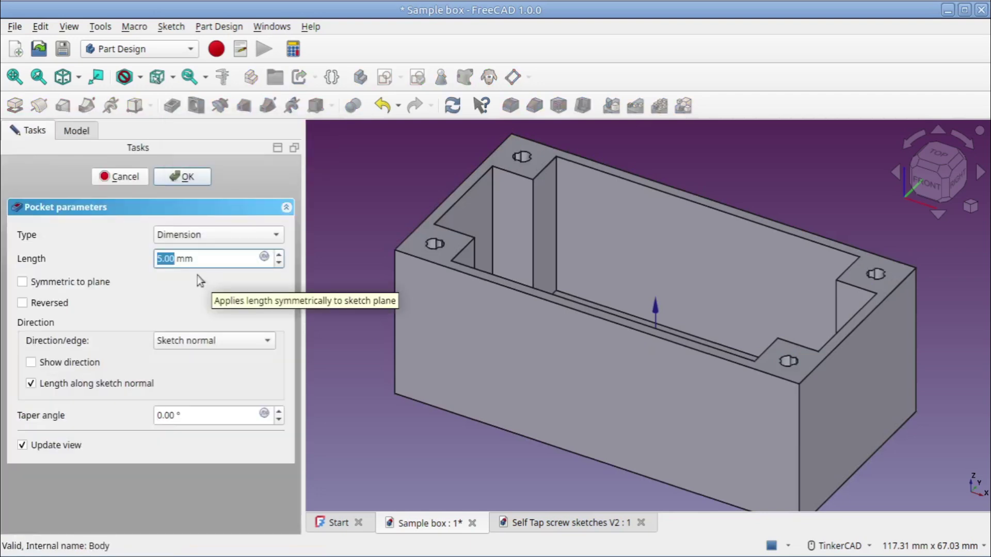
{"action": "left_click", "coordinate": [181, 178]}
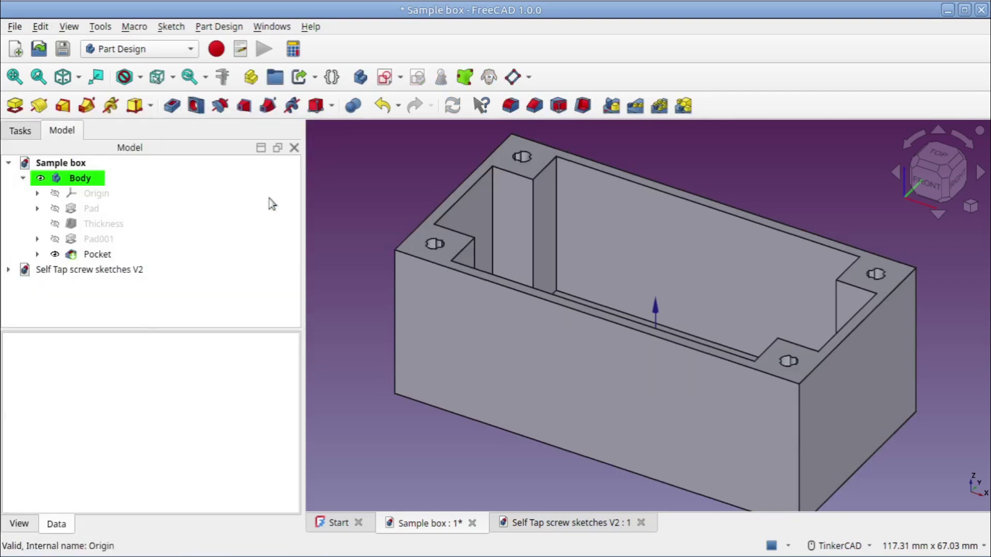
Orbit to a pocketed corner hole and select the pad's top face.
{"action": "right_click_drag", "start_coordinate": [633, 249], "coordinate": [649, 278]}
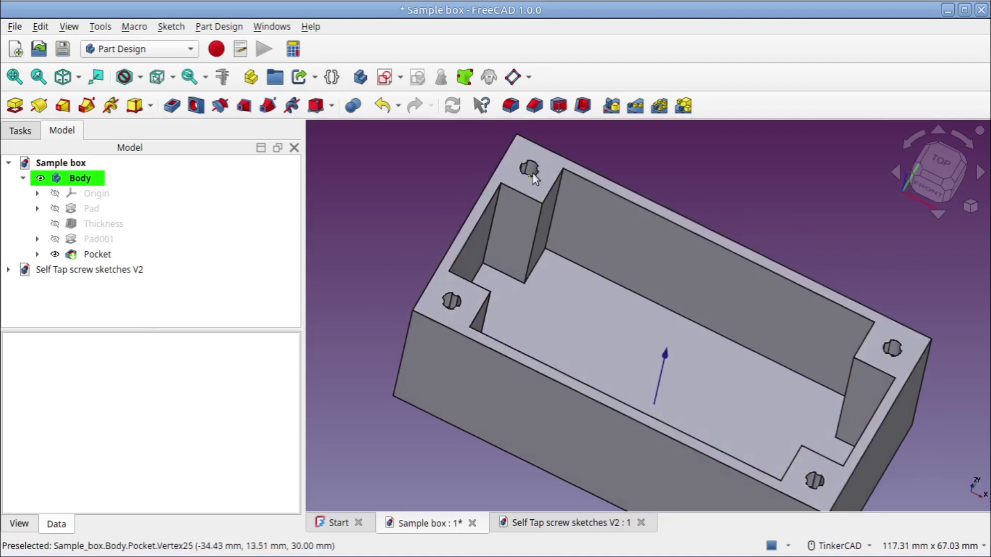
{"action": "scroll", "coordinate": [532, 173], "scroll_direction": "up", "scroll_amount": 5}
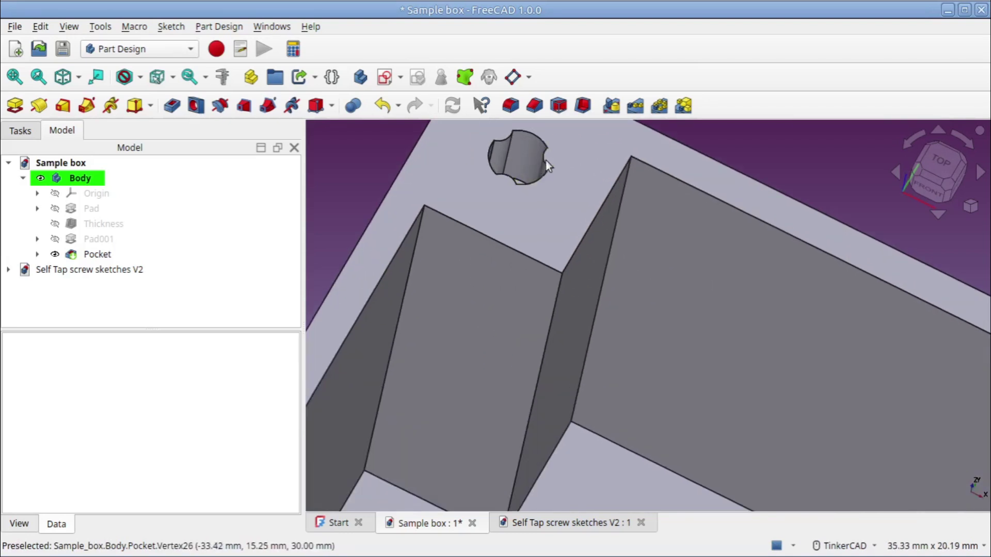
{"action": "right_click_drag", "start_coordinate": [571, 177], "coordinate": [598, 206]}
{"action": "left_click", "coordinate": [593, 191]}
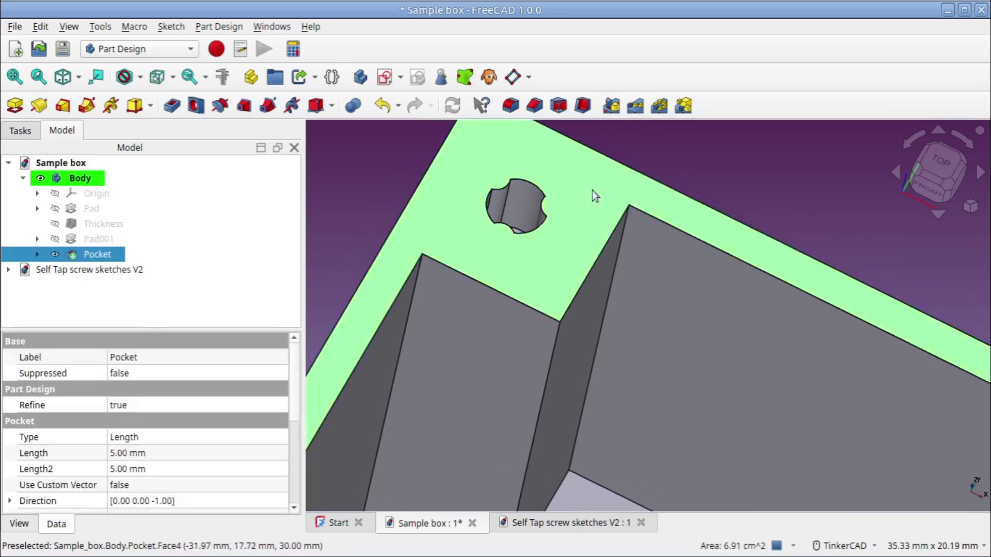
Sketch on the pad top a circle centred on the hole, sized to its referenced top arc.
{"action": "left_click", "coordinate": [384, 79]}
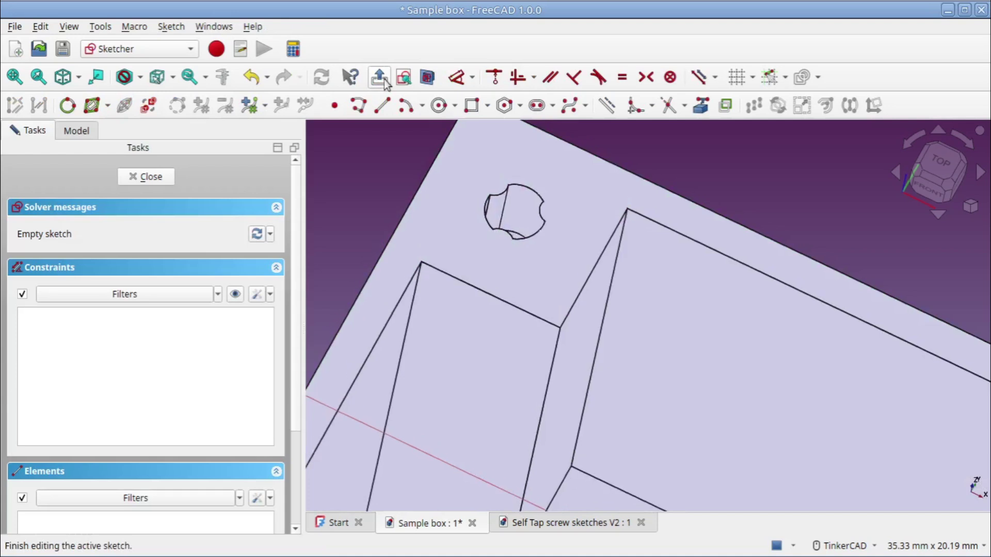
{"action": "scroll", "coordinate": [559, 397], "scroll_direction": "up", "scroll_amount": 2}
{"action": "middle_click_drag", "start_coordinate": [558, 397], "coordinate": [605, 308]}
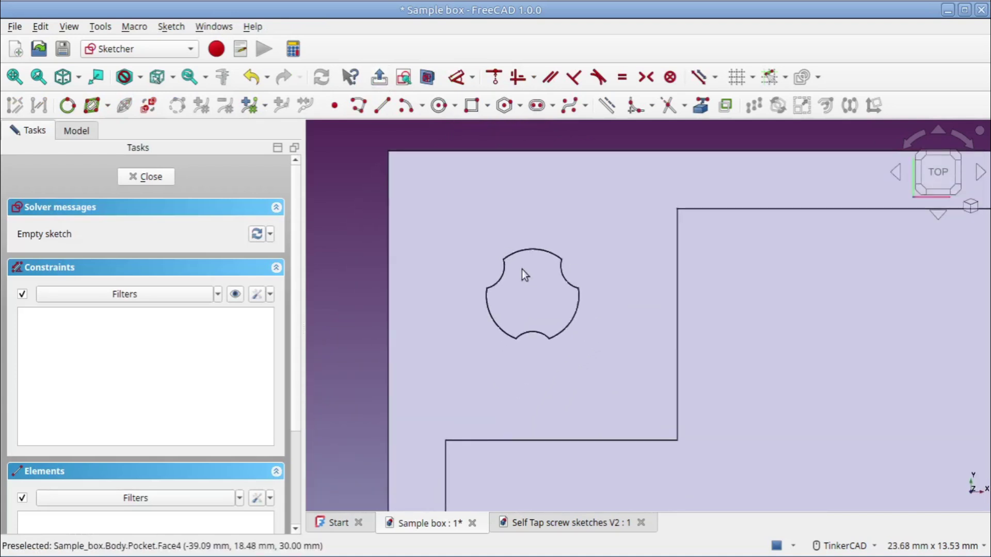
{"action": "left_click", "coordinate": [699, 108]}
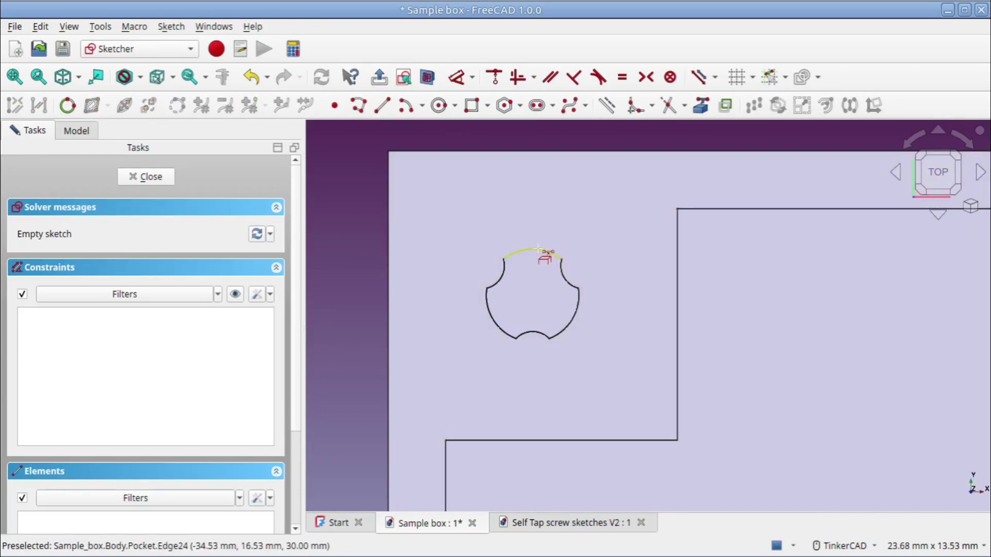
{"action": "left_click", "coordinate": [538, 250]}
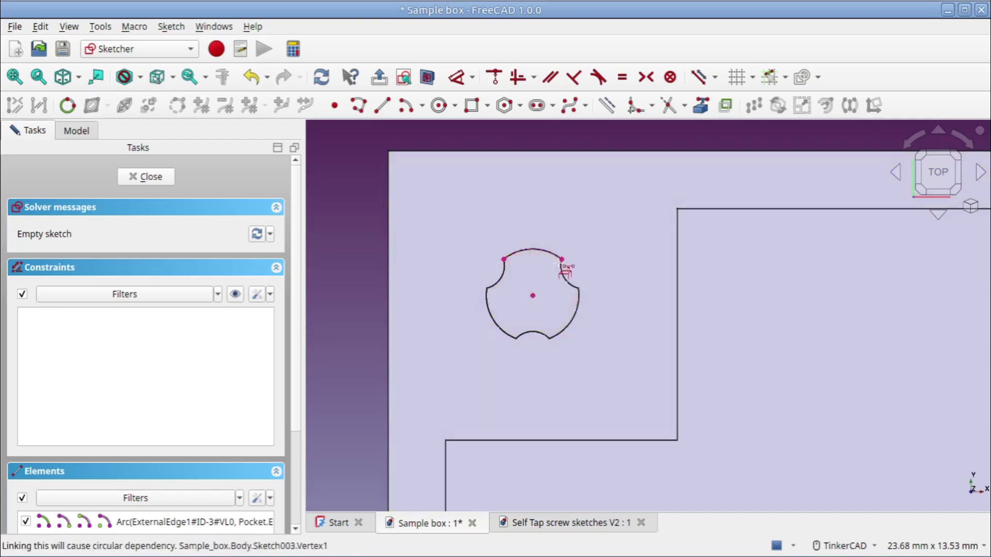
{"action": "left_click", "coordinate": [439, 107]}
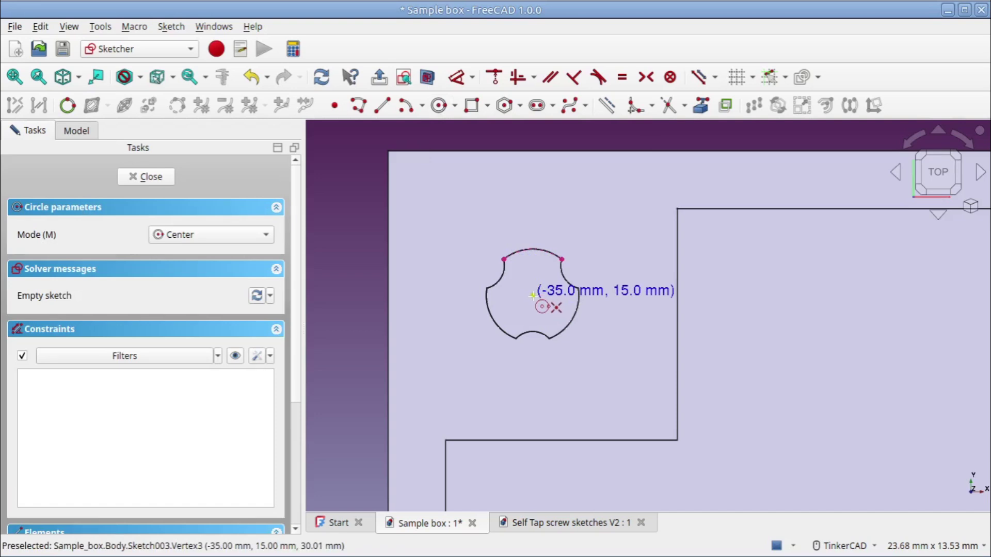
{"action": "left_click", "coordinate": [533, 295]}
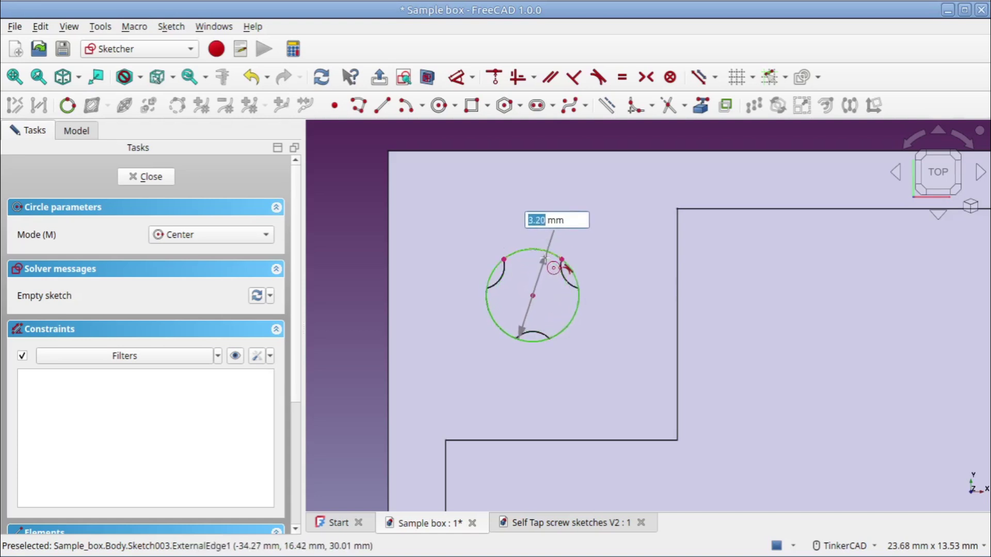
{"action": "left_click", "coordinate": [545, 259]}
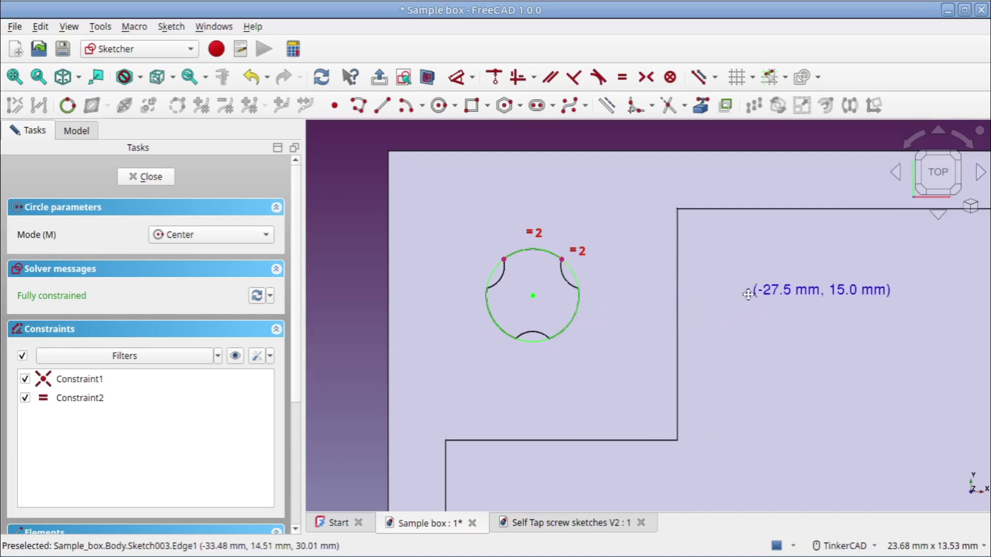
Draw a circle over the top-right notched hole, centred on it and through the arc endpoint.
{"action": "middle_click_drag", "start_coordinate": [748, 295], "coordinate": [480, 288]}
{"action": "scroll", "coordinate": [480, 288], "scroll_direction": "down", "scroll_amount": 3}
{"action": "middle_click_drag", "start_coordinate": [851, 298], "coordinate": [467, 310]}
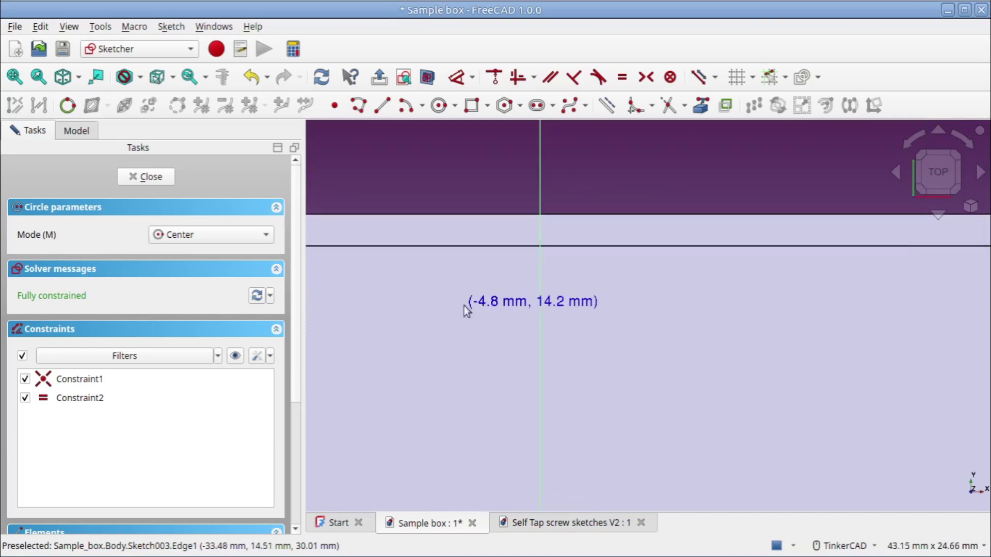
{"action": "middle_click_drag", "start_coordinate": [783, 309], "coordinate": [461, 300]}
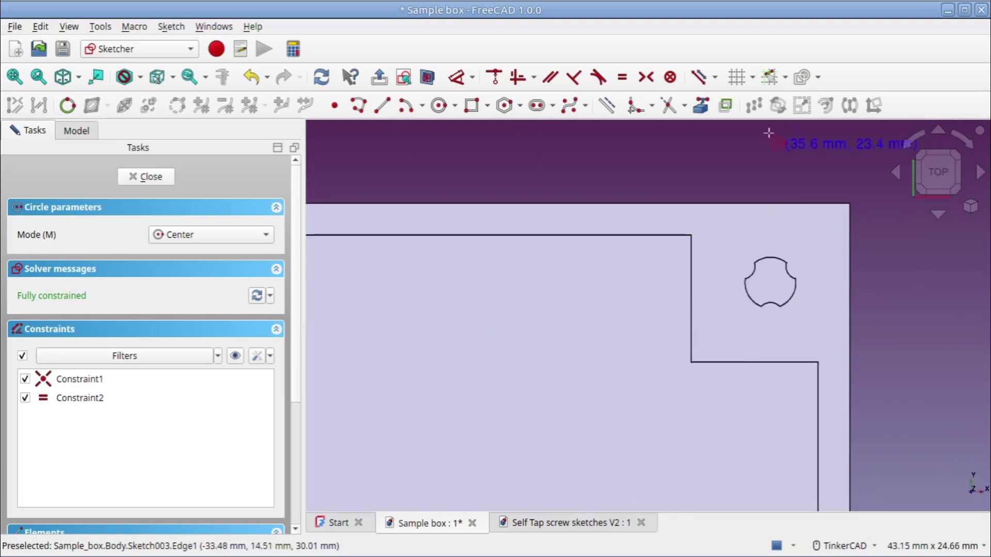
{"action": "left_click", "coordinate": [700, 105]}
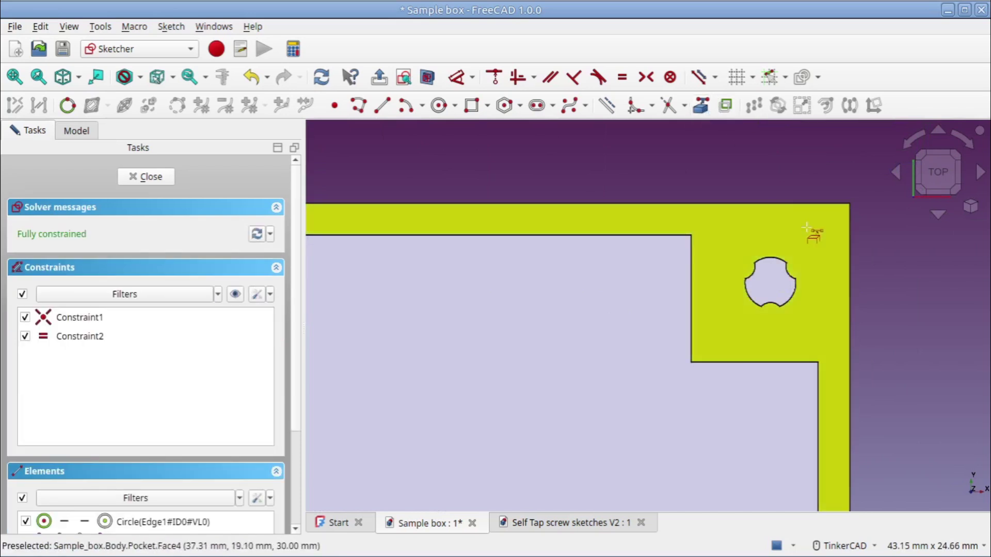
{"action": "left_click", "coordinate": [784, 263]}
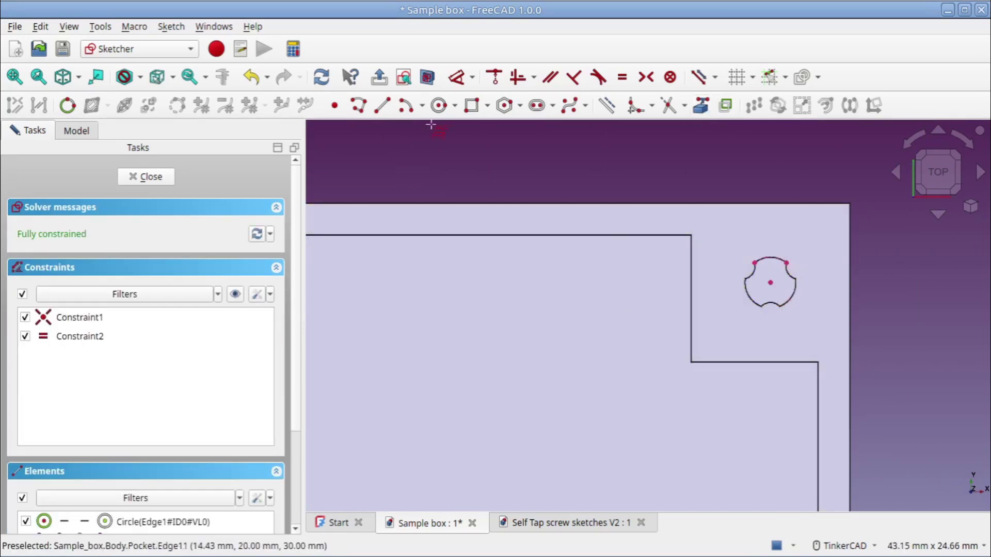
{"action": "left_click", "coordinate": [439, 106]}
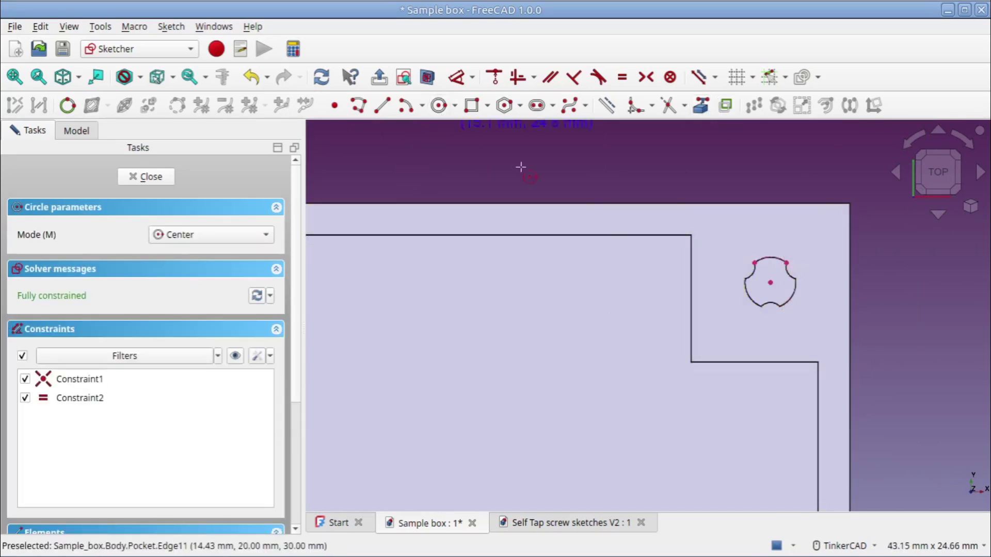
{"action": "left_click", "coordinate": [770, 282]}
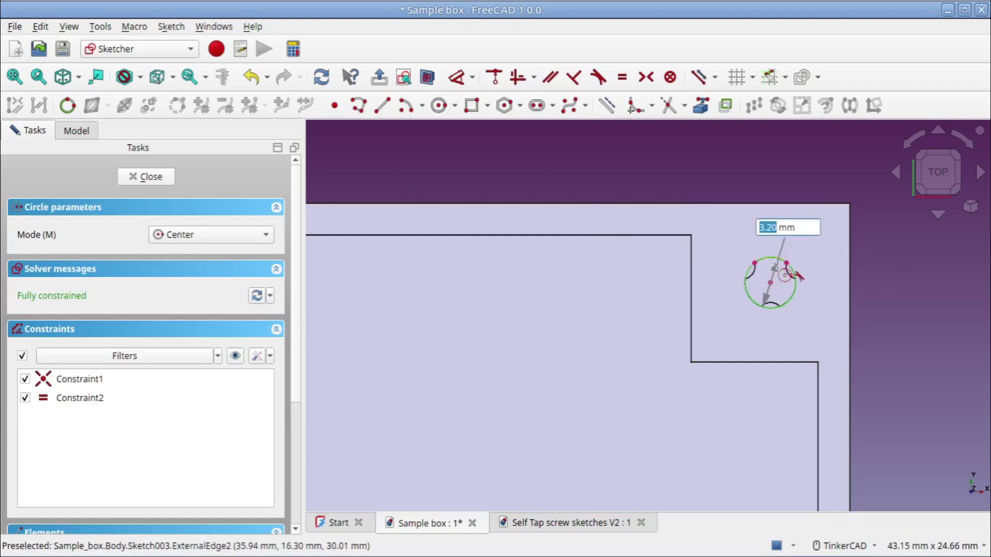
{"action": "left_click", "coordinate": [777, 261]}
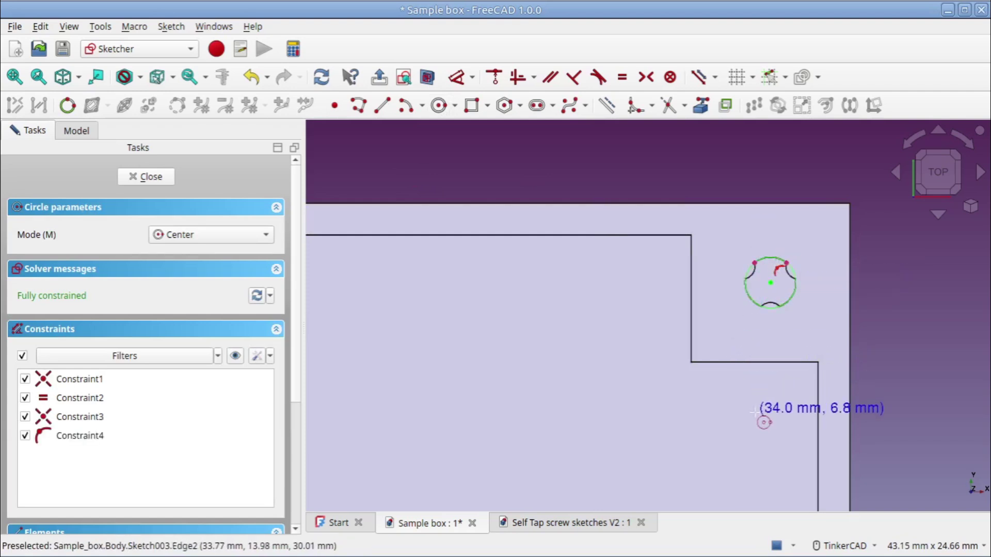
Draw a circle over the lower-right notched hole, centred on it and through the arc endpoint.
{"action": "mouse_move", "coordinate": [763, 420]}
{"action": "middle_mouse_down"}
{"action": "mouse_move", "coordinate": [684, 164]}
{"action": "mouse_move", "coordinate": [678, 112]}
{"action": "middle_mouse_up"}
{"action": "middle_click_drag", "start_coordinate": [650, 339], "coordinate": [671, 239]}
{"action": "scroll", "coordinate": [728, 129], "scroll_direction": "up", "scroll_amount": 1}
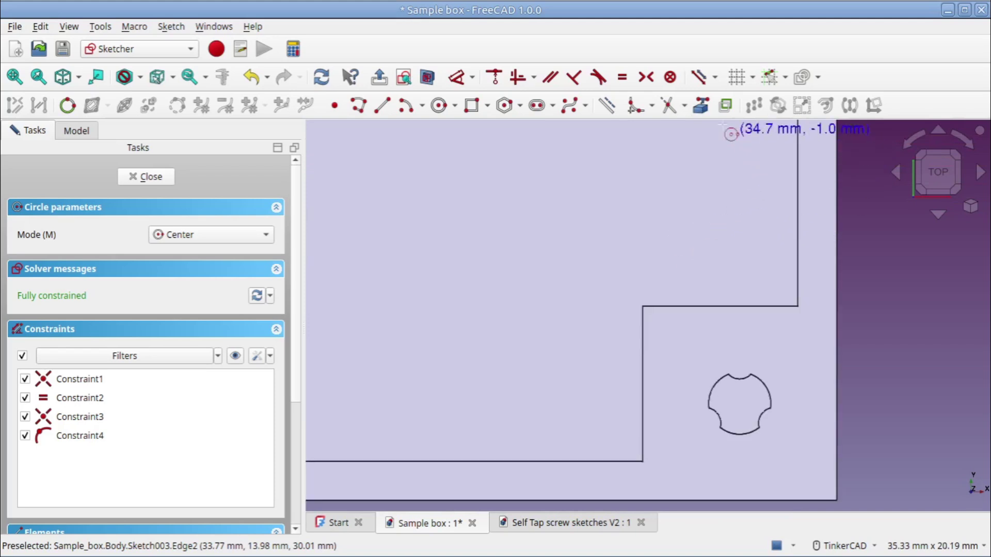
{"action": "left_click", "coordinate": [701, 105]}
{"action": "left_click", "coordinate": [772, 397]}
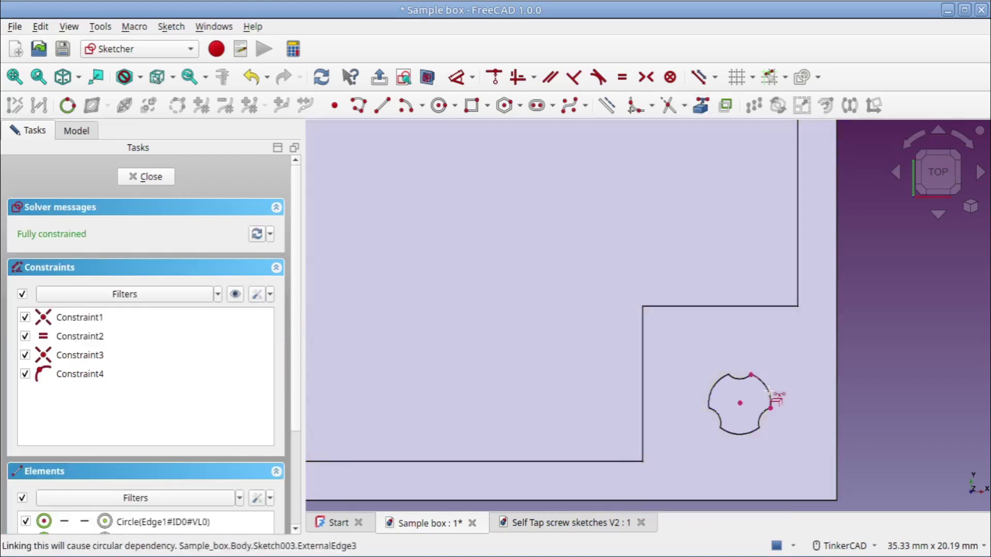
{"action": "left_click", "coordinate": [438, 106]}
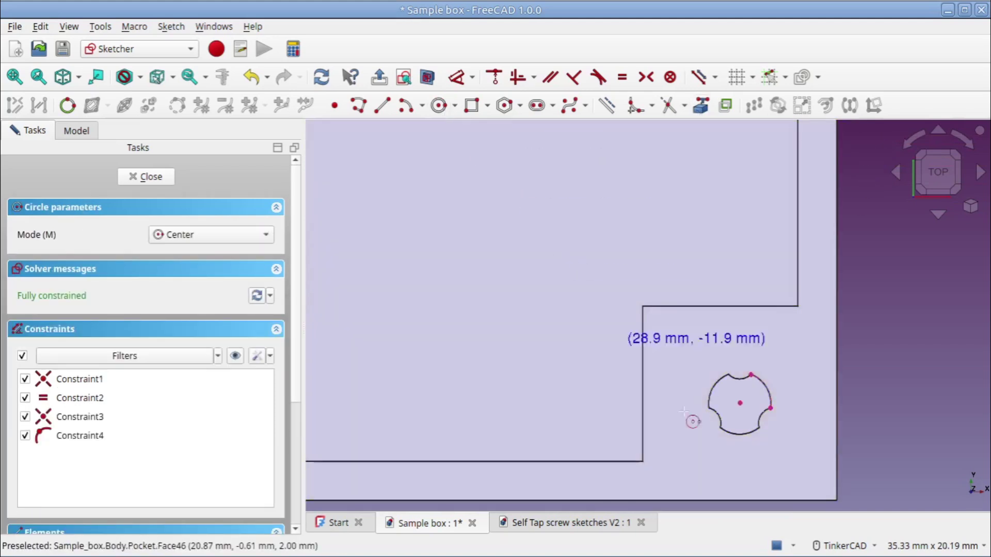
{"action": "left_click", "coordinate": [740, 403]}
{"action": "left_click", "coordinate": [768, 383]}
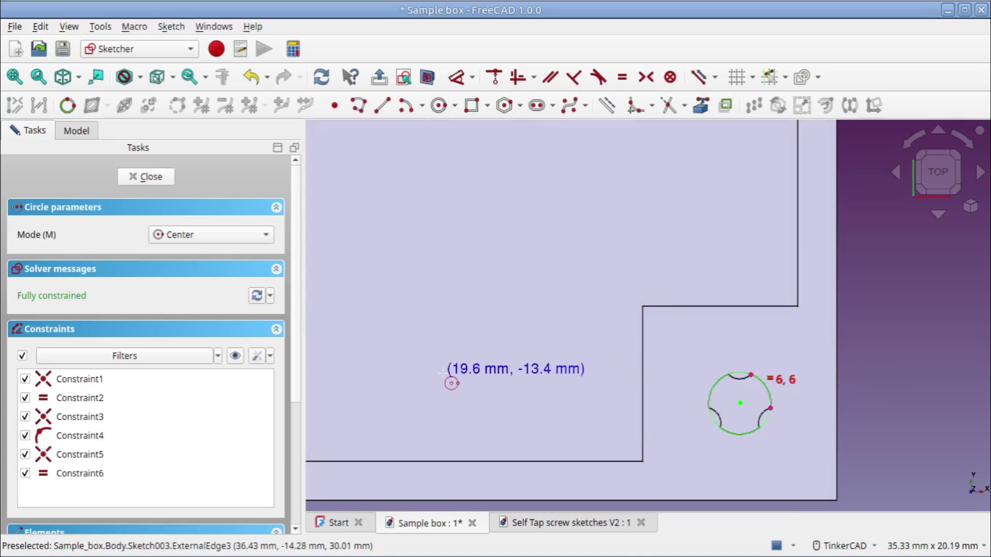
Reference the lower-left hole's arc and centre a new circle on that hole.
{"action": "scroll", "coordinate": [413, 372], "scroll_direction": "down", "scroll_amount": 3}
{"action": "scroll", "coordinate": [594, 395], "scroll_direction": "up", "scroll_amount": 5}
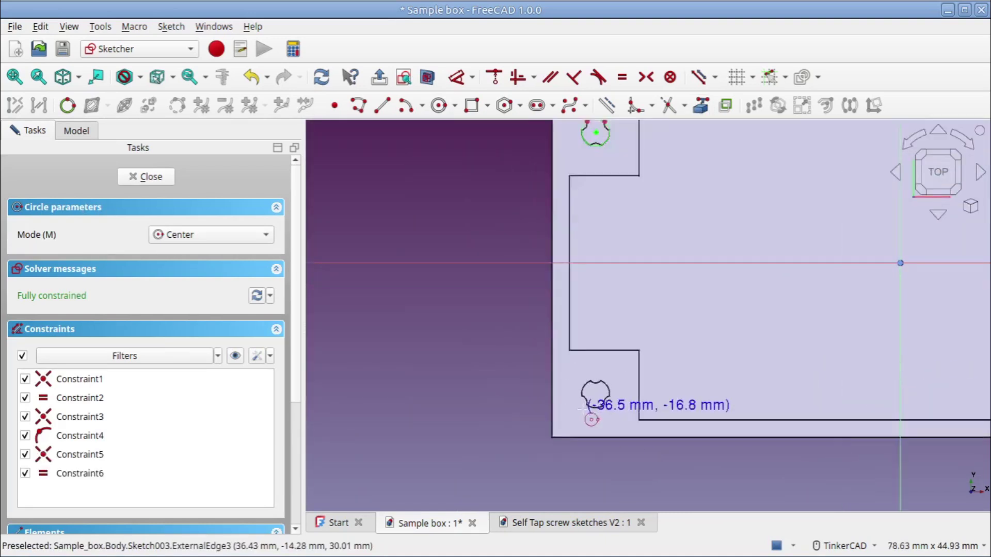
{"action": "left_click", "coordinate": [700, 105]}
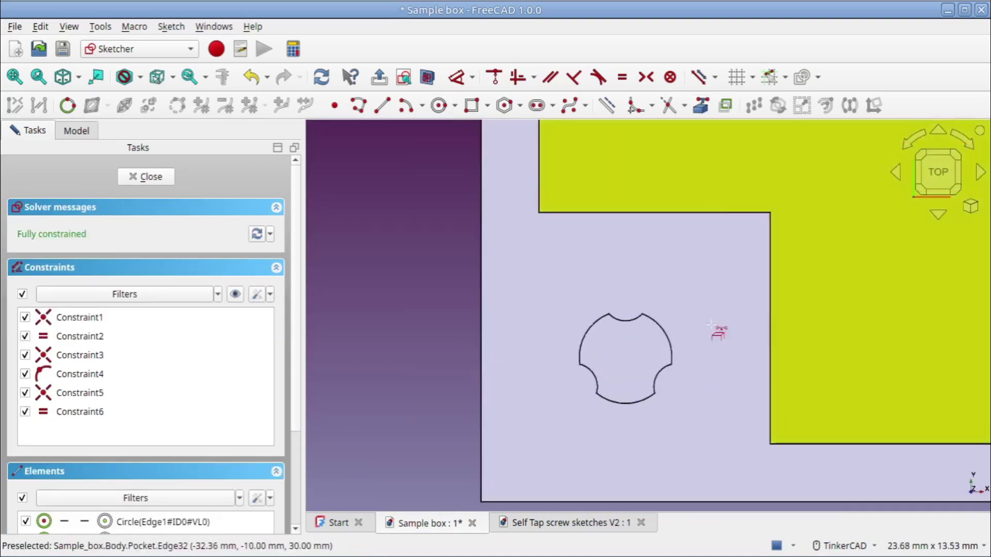
{"action": "left_click", "coordinate": [671, 351]}
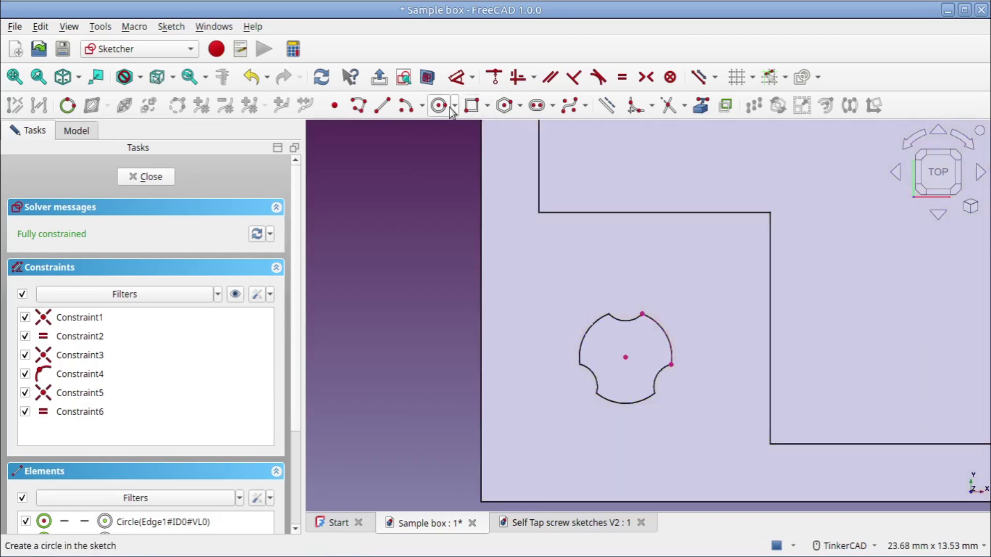
{"action": "left_click", "coordinate": [438, 105]}
{"action": "left_click", "coordinate": [626, 357]}
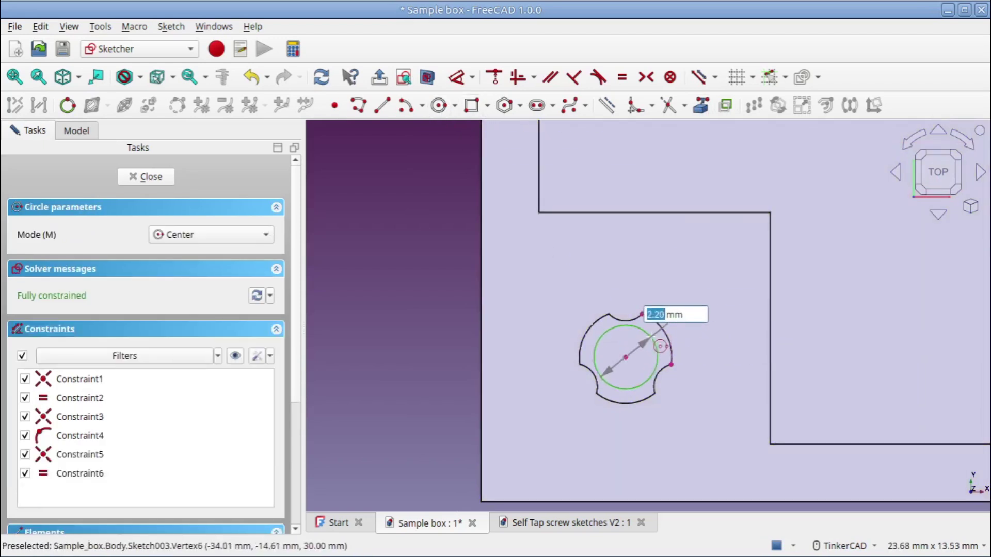
Close the circle sketch and bring the corner screw hole into view.
{"action": "left_click", "coordinate": [146, 177]}
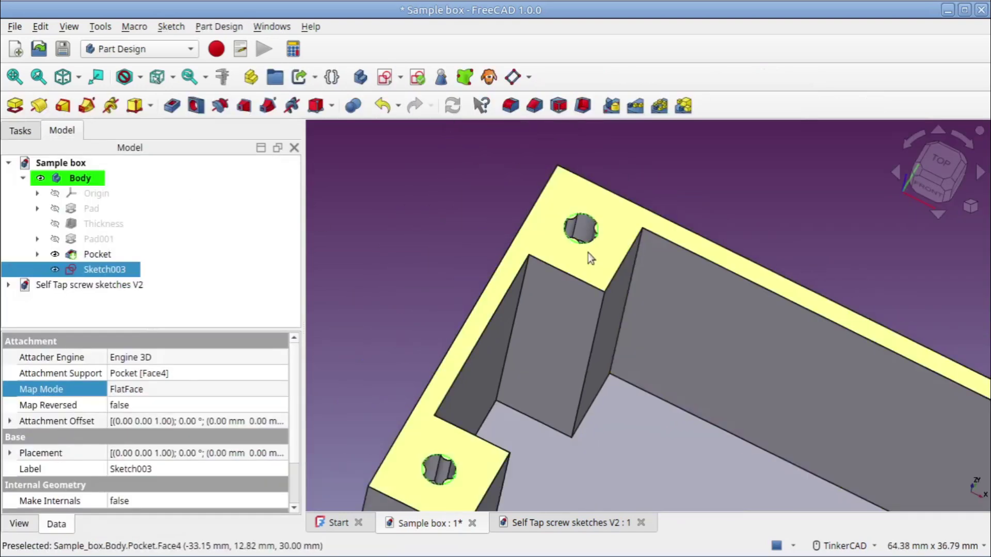
{"action": "mouse_move", "coordinate": [681, 411]}
{"action": "middle_mouse_down"}
{"action": "mouse_move", "coordinate": [647, 354]}
{"action": "mouse_move", "coordinate": [680, 421]}
{"action": "middle_mouse_up"}
{"action": "scroll", "coordinate": [679, 337], "scroll_direction": "up", "scroll_amount": 5}
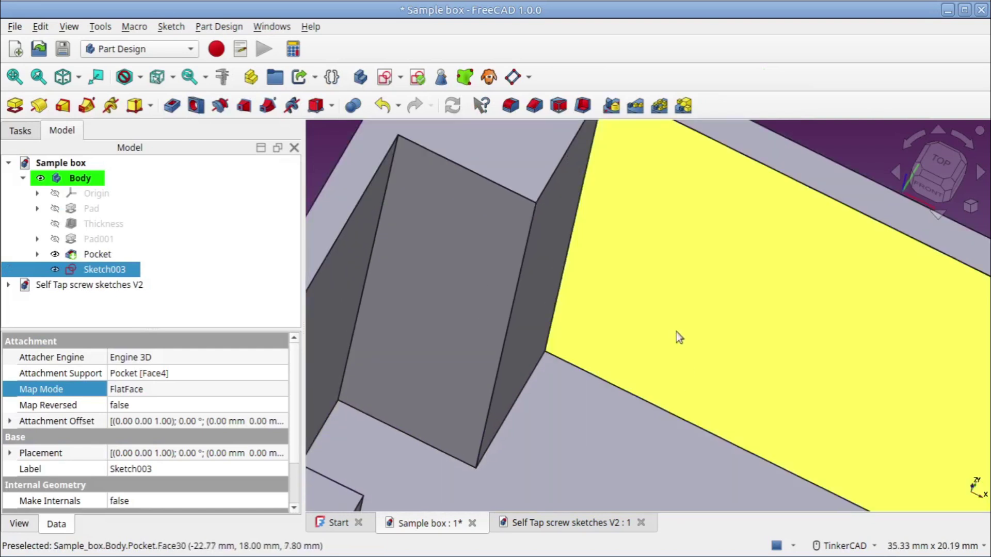
{"action": "scroll", "coordinate": [679, 337], "scroll_direction": "down", "scroll_amount": 5}
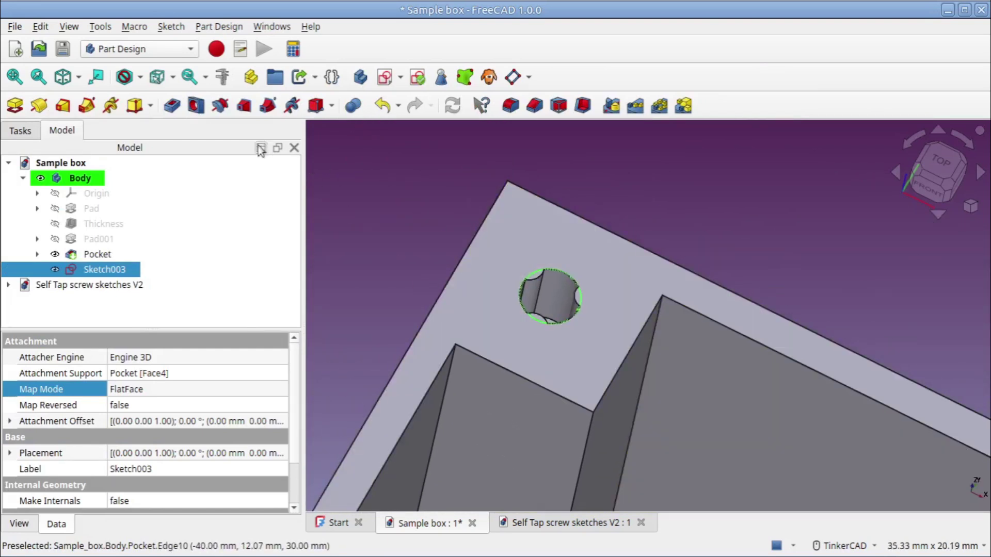
Pocket the circles 1 mm deep with a -30° taper angle.
{"action": "left_click", "coordinate": [172, 107]}
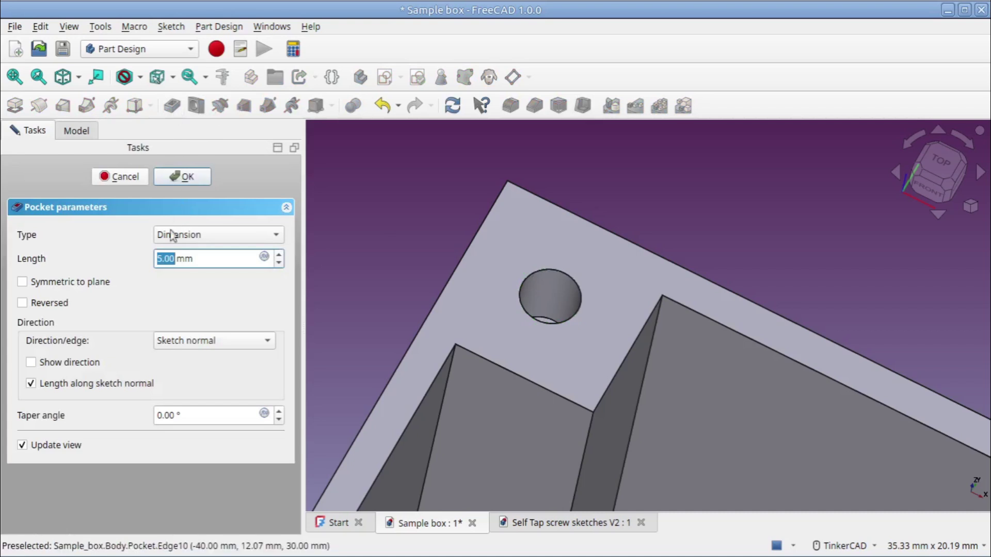
{"action": "type", "text": "1"}
{"action": "key", "text": "Tab"}
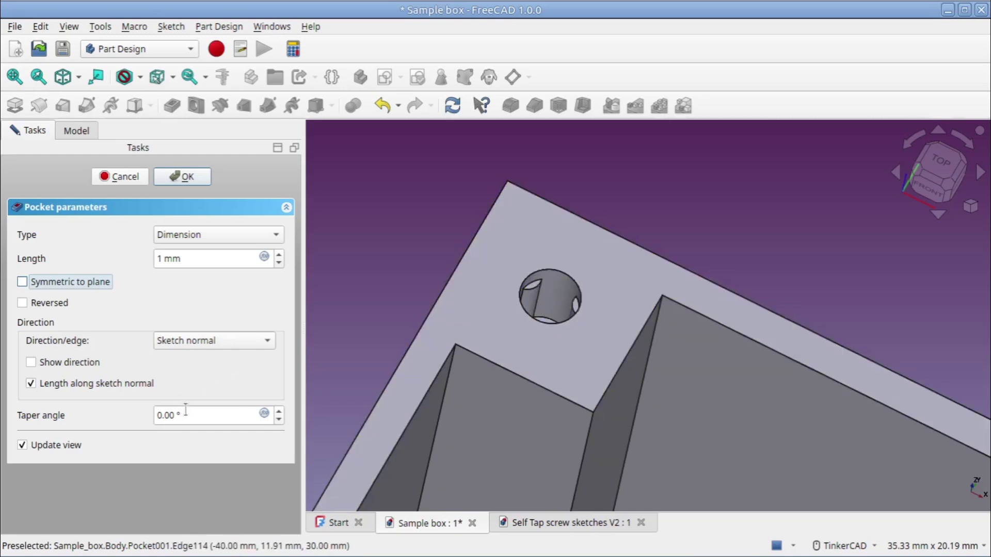
{"action": "left_click", "coordinate": [191, 415]}
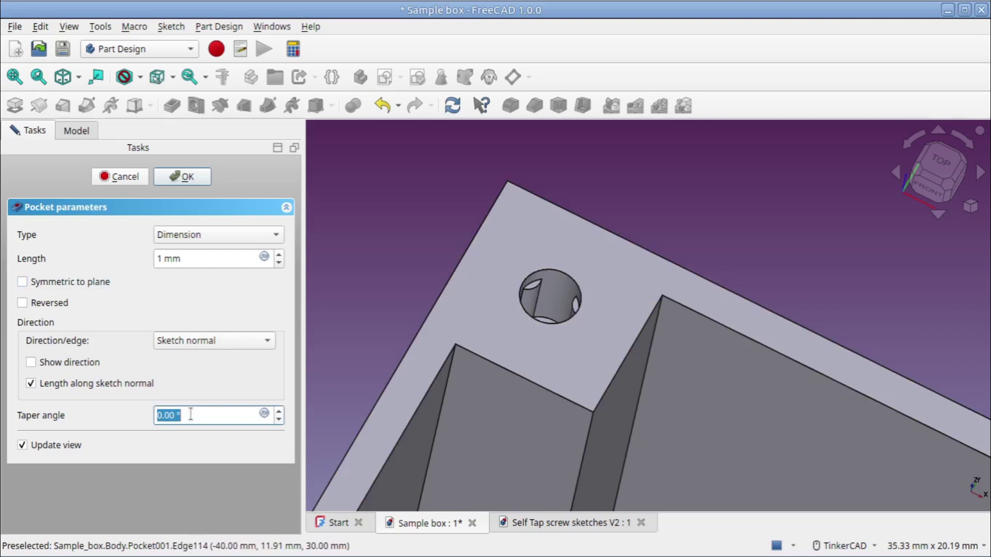
{"action": "type", "text": "-3"}
{"action": "type", "text": "0"}
{"action": "key", "text": "Tab"}
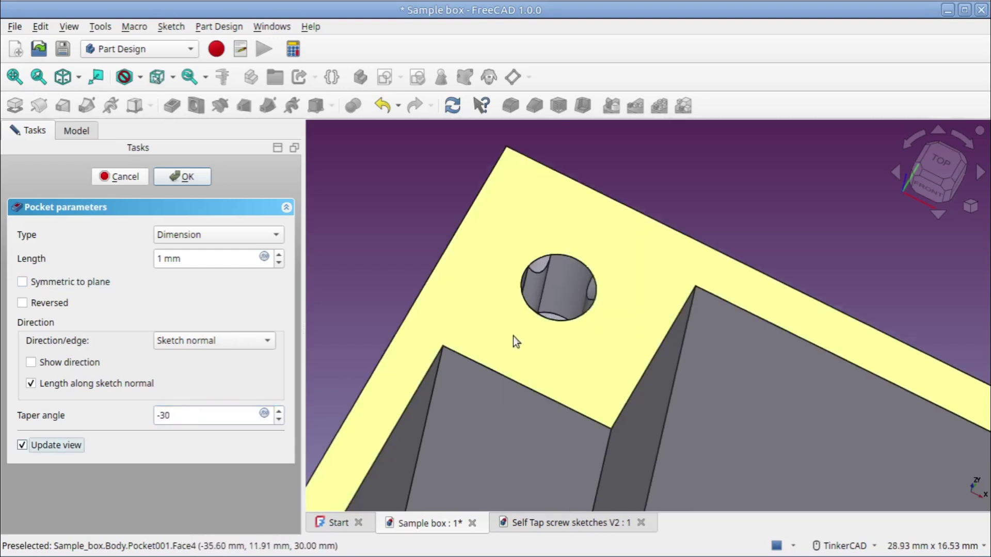
{"action": "scroll", "coordinate": [513, 336], "scroll_direction": "up", "scroll_amount": 5}
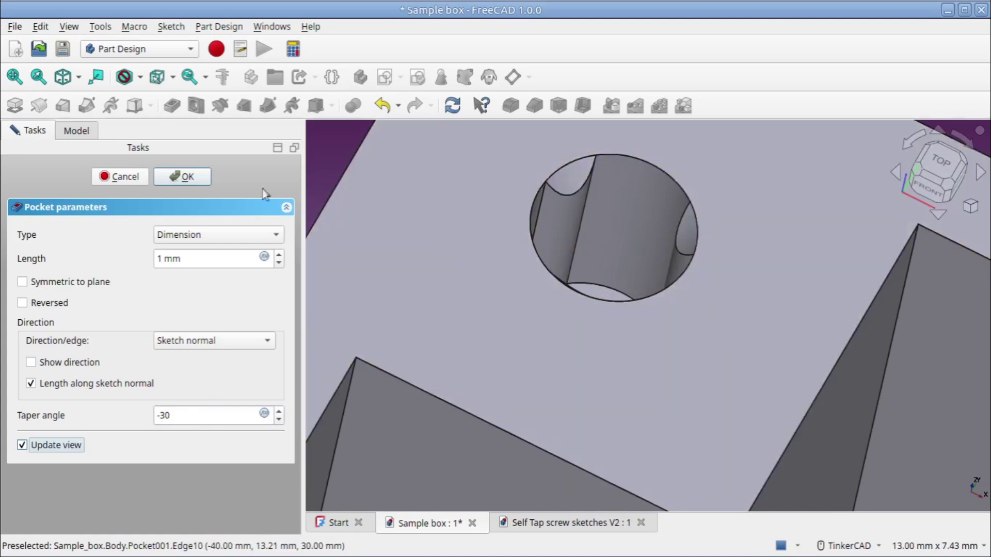
{"action": "left_click", "coordinate": [175, 178]}
{"action": "scroll", "coordinate": [745, 326], "scroll_direction": "down", "scroll_amount": 5}
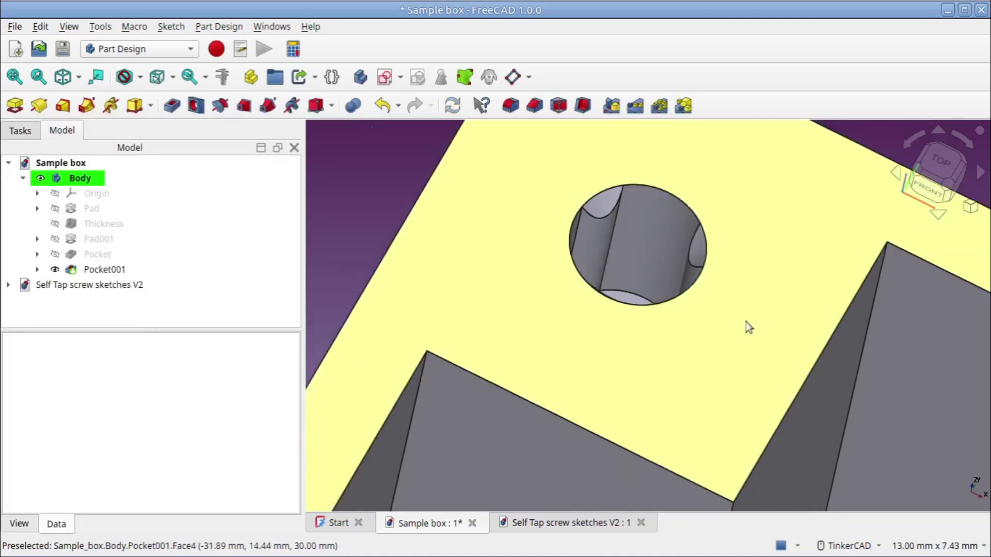
{"action": "scroll", "coordinate": [805, 396], "scroll_direction": "down", "scroll_amount": 2}
{"action": "scroll", "coordinate": [583, 237], "scroll_direction": "up", "scroll_amount": 3}
{"action": "scroll", "coordinate": [725, 317], "scroll_direction": "down", "scroll_amount": 4}
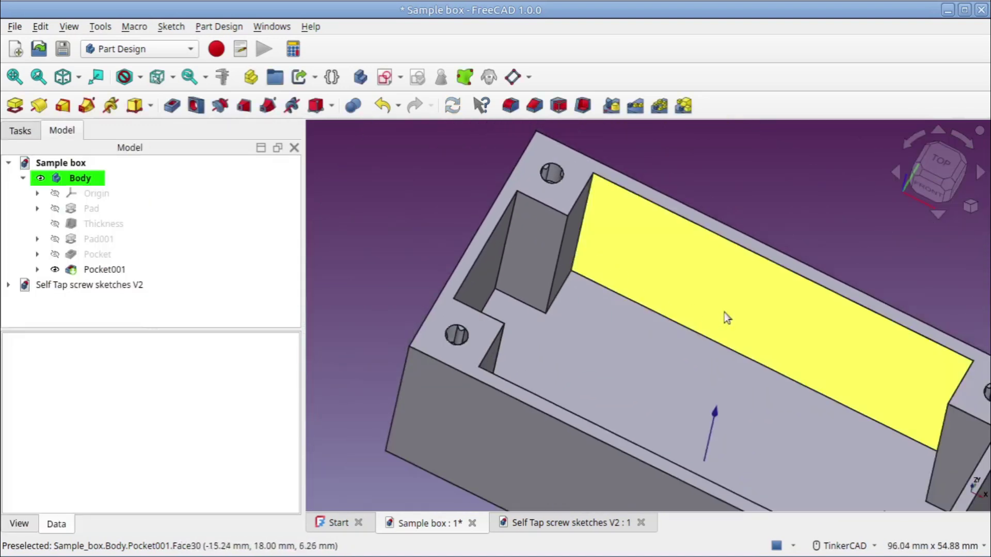
{"action": "scroll", "coordinate": [627, 278], "scroll_direction": "up", "scroll_amount": 3}
{"action": "scroll", "coordinate": [614, 281], "scroll_direction": "up", "scroll_amount": 1}
{"action": "scroll", "coordinate": [643, 276], "scroll_direction": "down", "scroll_amount": 1}
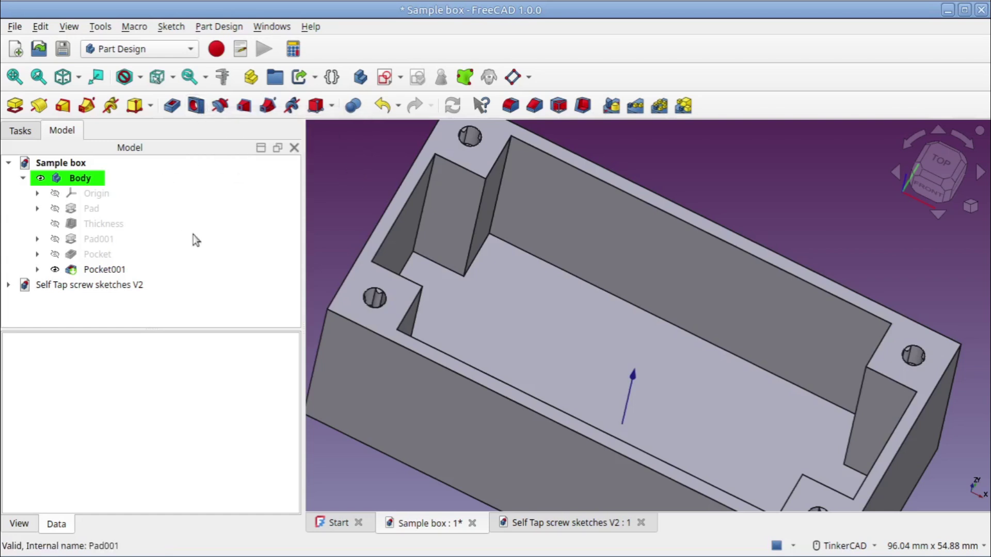
{"action": "scroll", "coordinate": [593, 334], "scroll_direction": "down", "scroll_amount": 3}
{"action": "scroll", "coordinate": [593, 333], "scroll_direction": "up", "scroll_amount": 2}
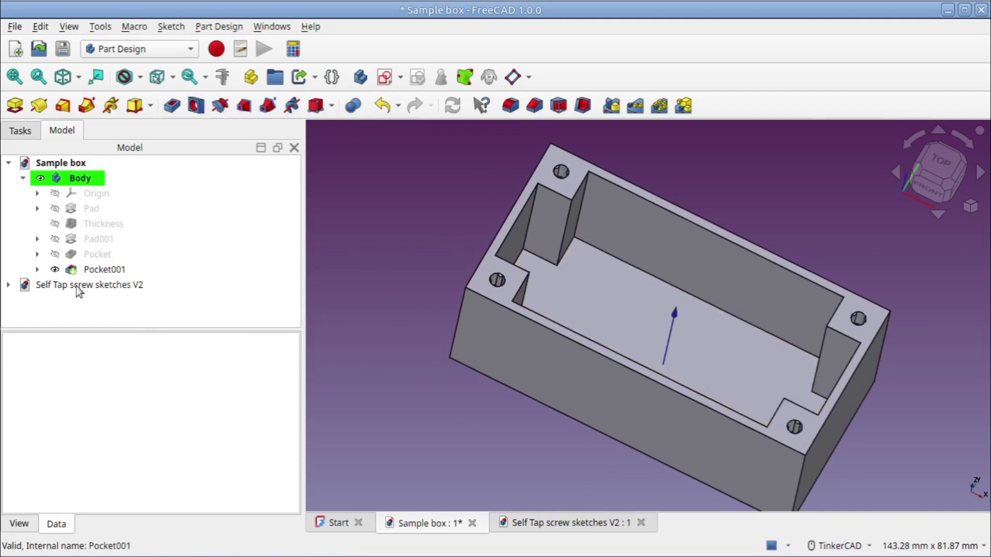
{"action": "scroll", "coordinate": [497, 284], "scroll_direction": "up", "scroll_amount": 6}
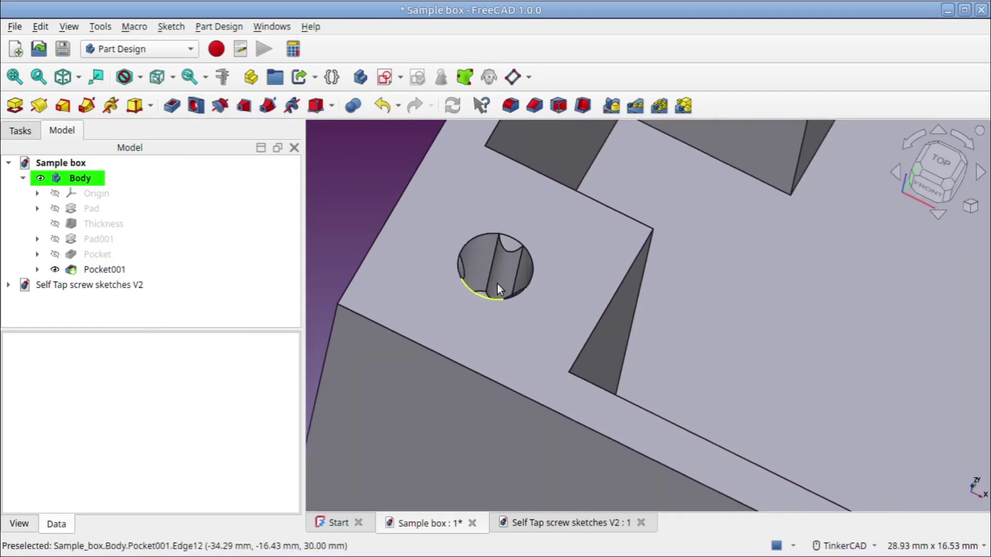
{"action": "scroll", "coordinate": [499, 281], "scroll_direction": "down", "scroll_amount": 4}
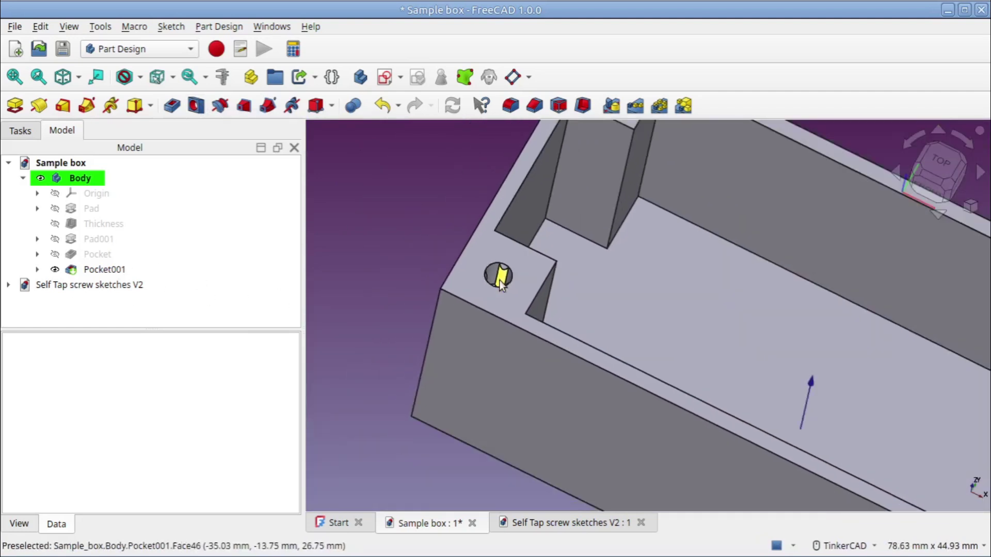